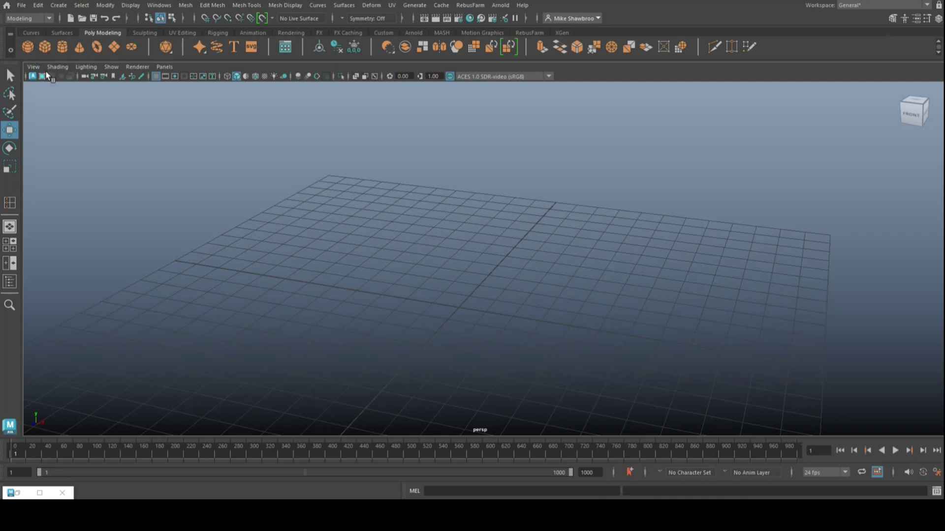
Step: Create a polygon cube with the default size at the grid origin
left_click(45, 47)
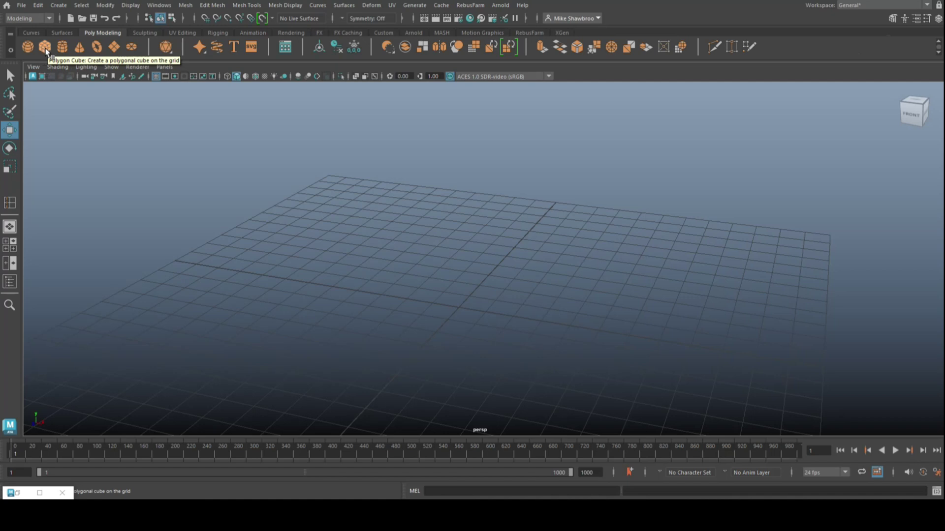
scroll(583, 295, "up", 10)
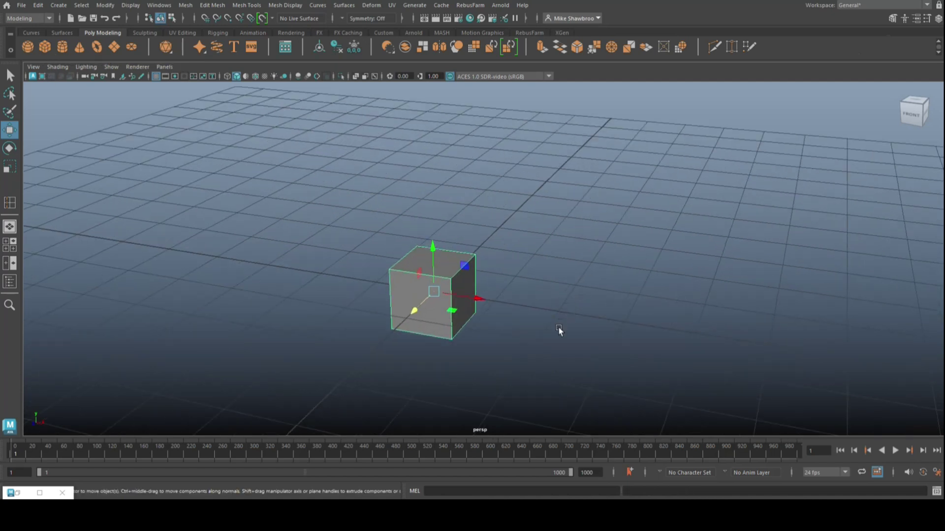
scroll(552, 228, "down", 2)
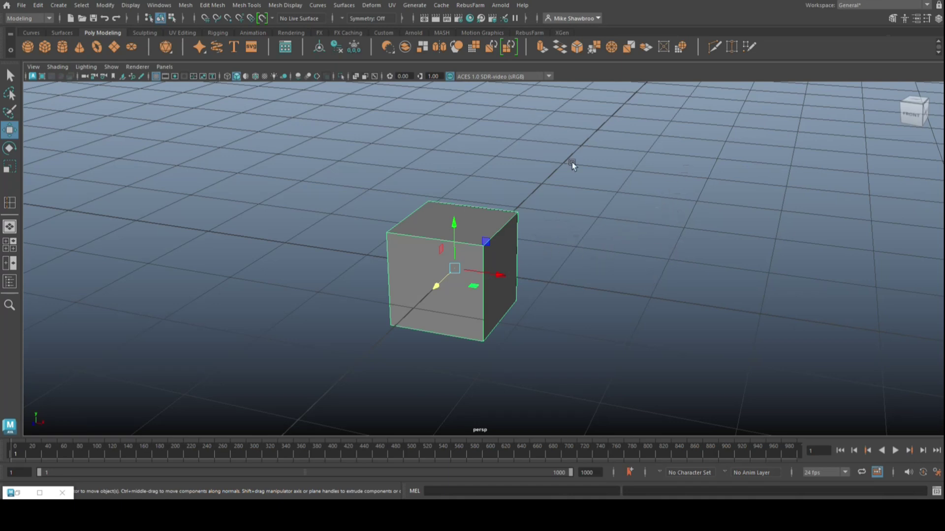
Step: Select the cube's top face, a rear top edge, several top corner vertices and the top face again to compare the component types
right_click_drag(426, 217, 424, 242)
left_click(432, 225)
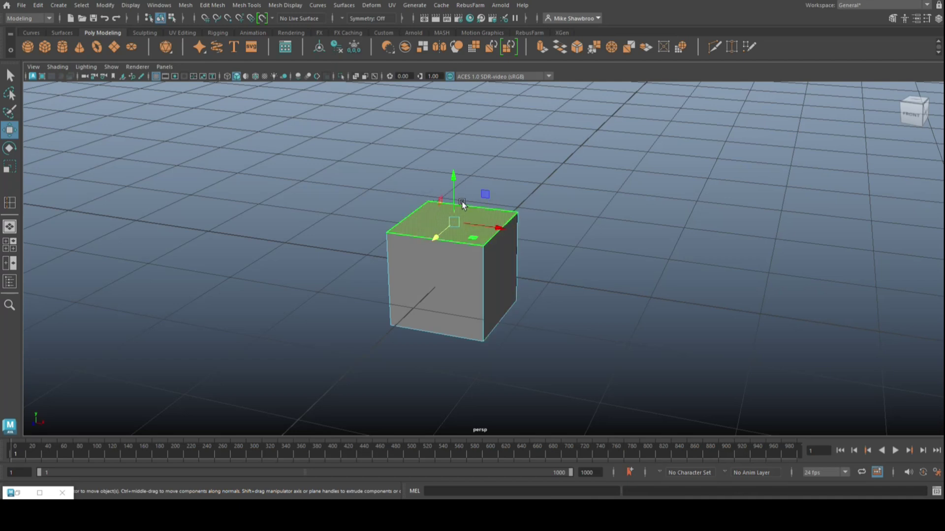
right_click_drag(479, 206, 479, 180)
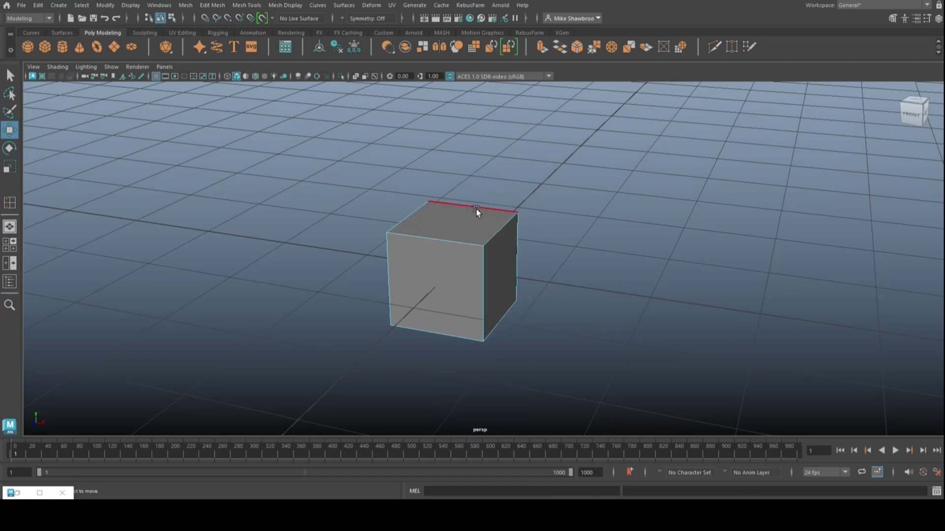
left_click(477, 207)
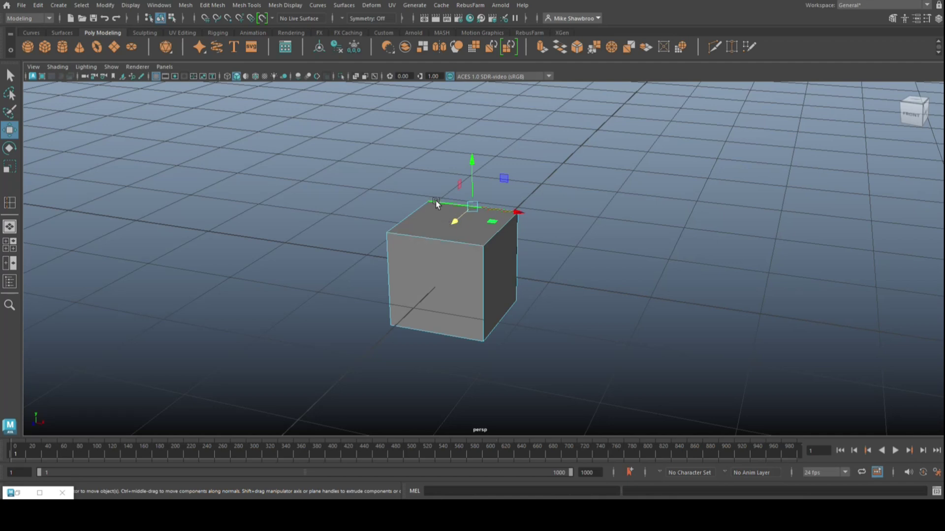
right_click_drag(433, 207, 386, 207)
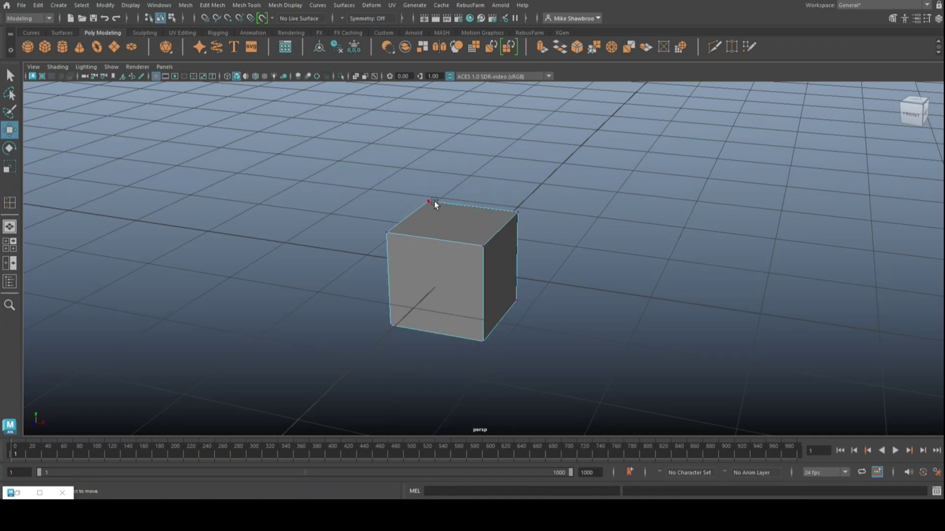
left_click(427, 197)
left_click(387, 232)
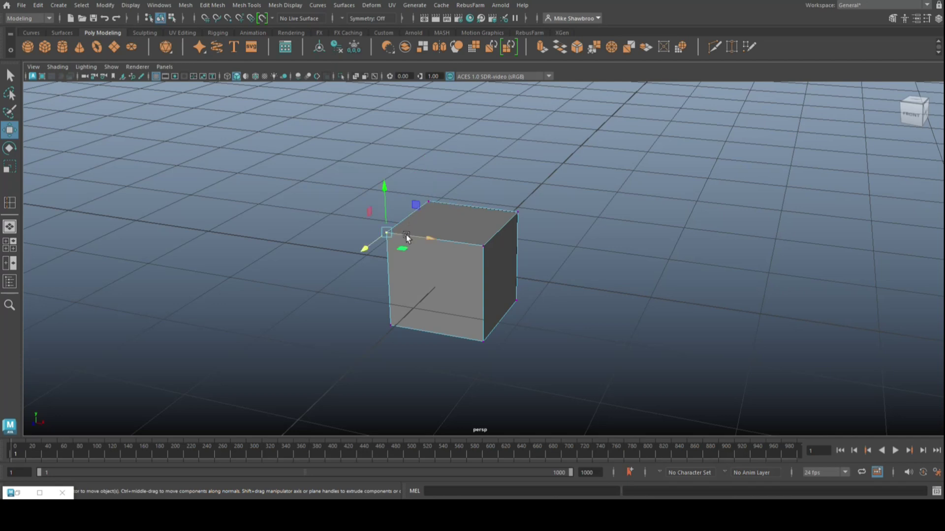
left_click(485, 246)
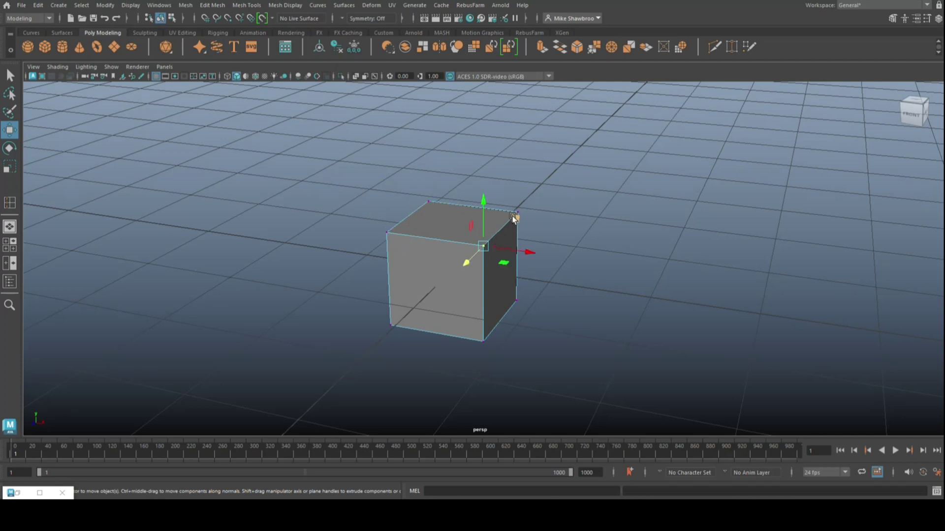
right_click_drag(455, 217, 453, 232)
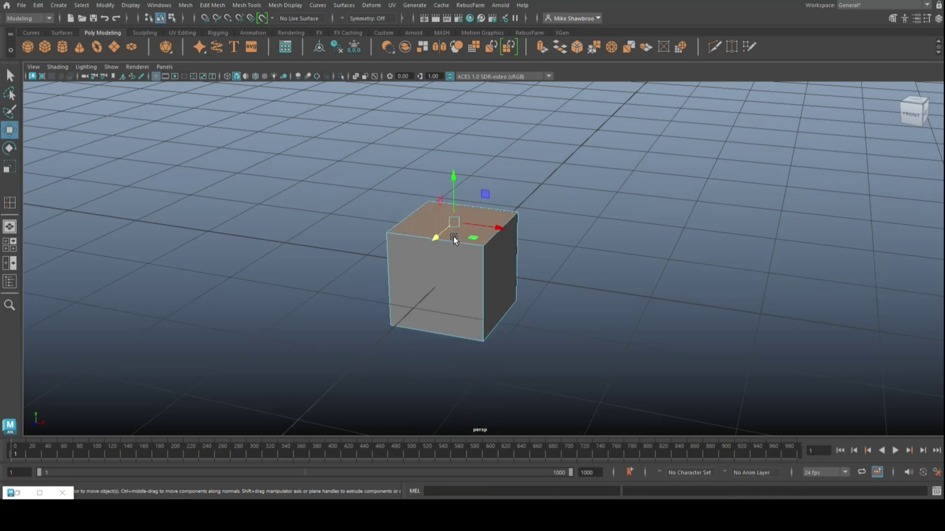
left_click(450, 221)
Step: Return the cube to object mode and apply a nonlinear Twist deformer to it
scroll(592, 298, "down", 5)
scroll(592, 300, "down", 2)
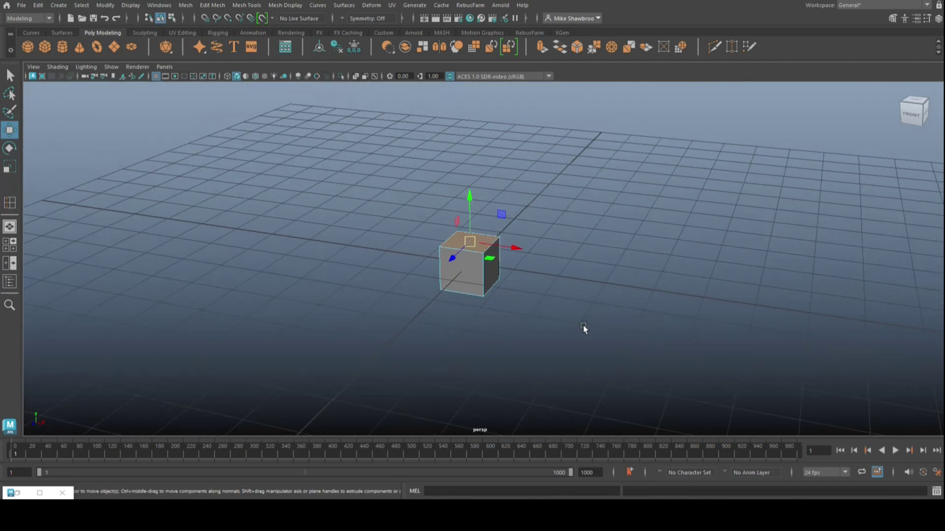
scroll(584, 327, "up", 3)
scroll(525, 315, "up", 3)
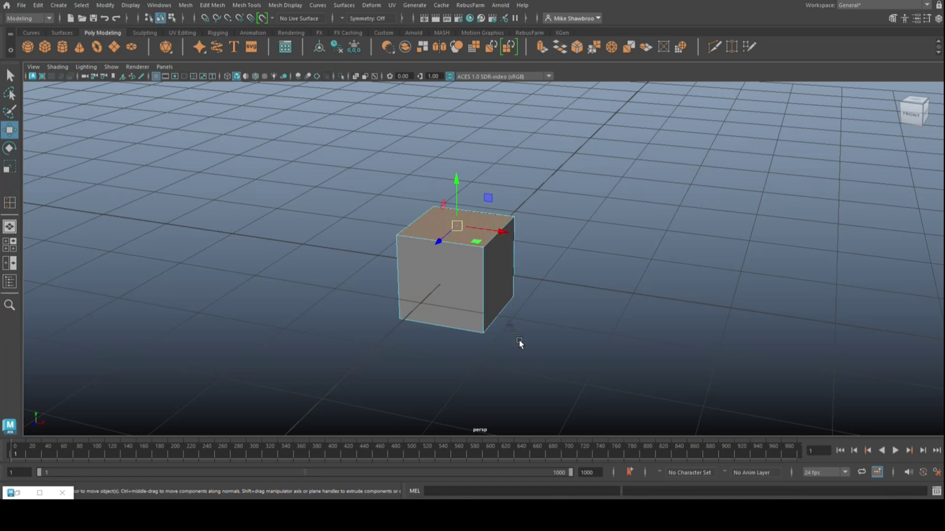
left_click_drag(518, 344, 480, 261, "alt")
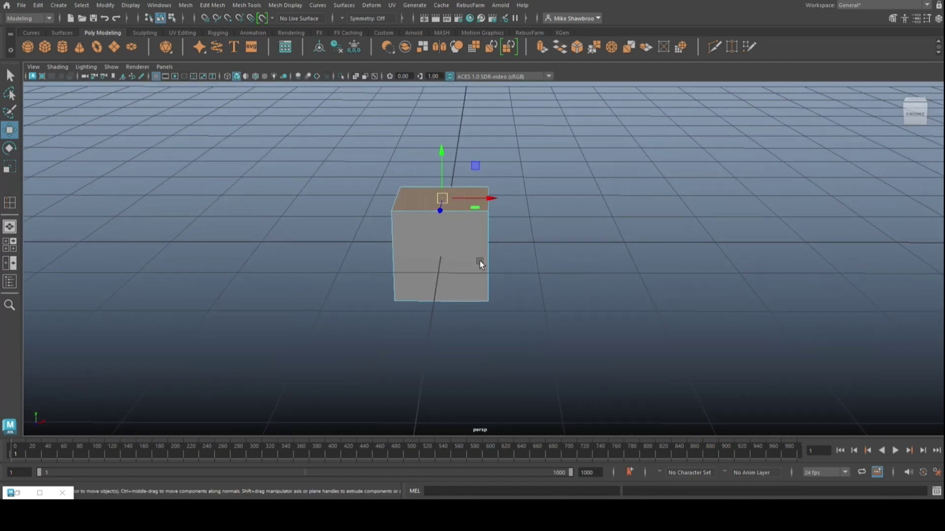
right_click_drag(395, 216, 422, 199)
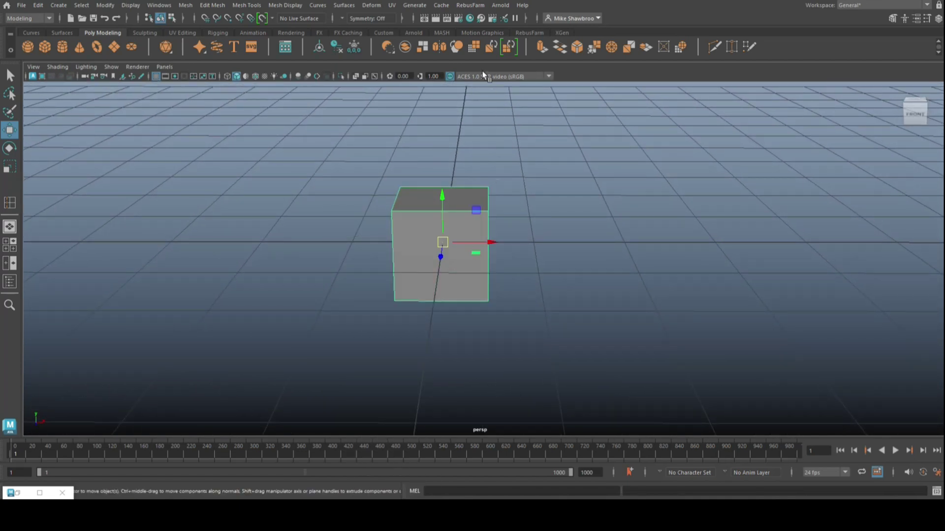
left_click(376, 7)
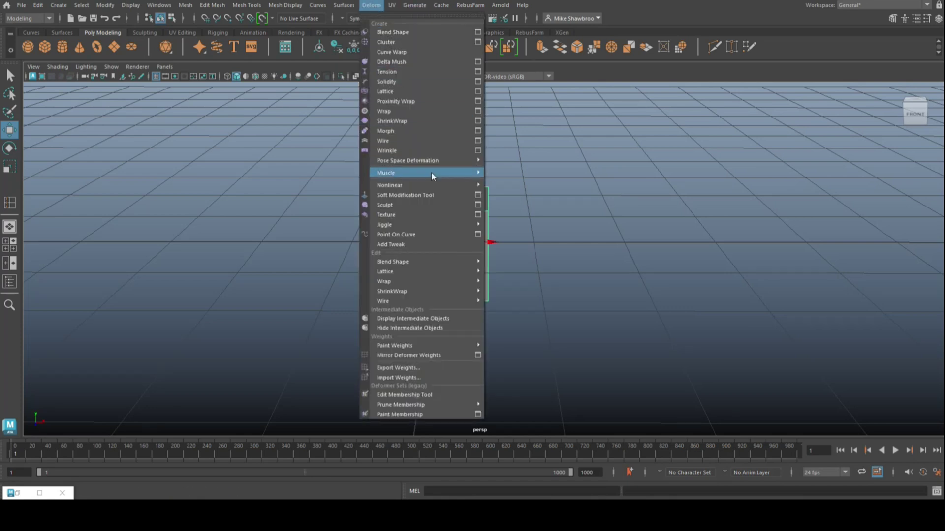
mouse_move(435, 184)
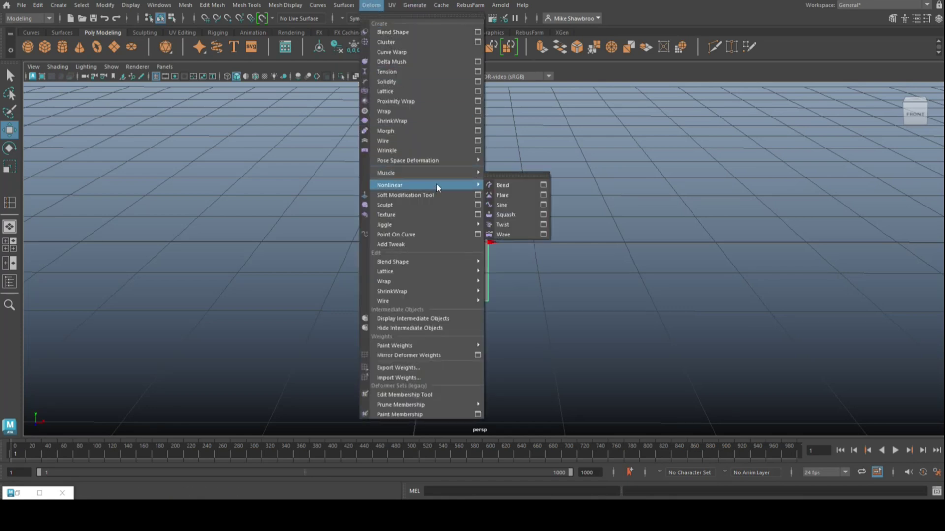
left_click(512, 228)
Step: Set the Start Angle of the cube's Twist deformer to about 122.8 and hide its attributes again
key("ctrl+a")
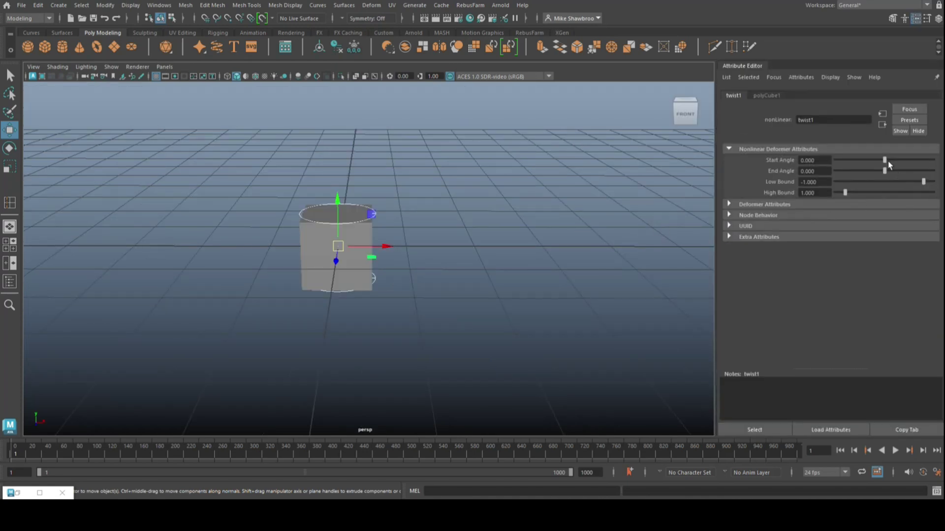
left_click_drag(884, 161, 891, 162)
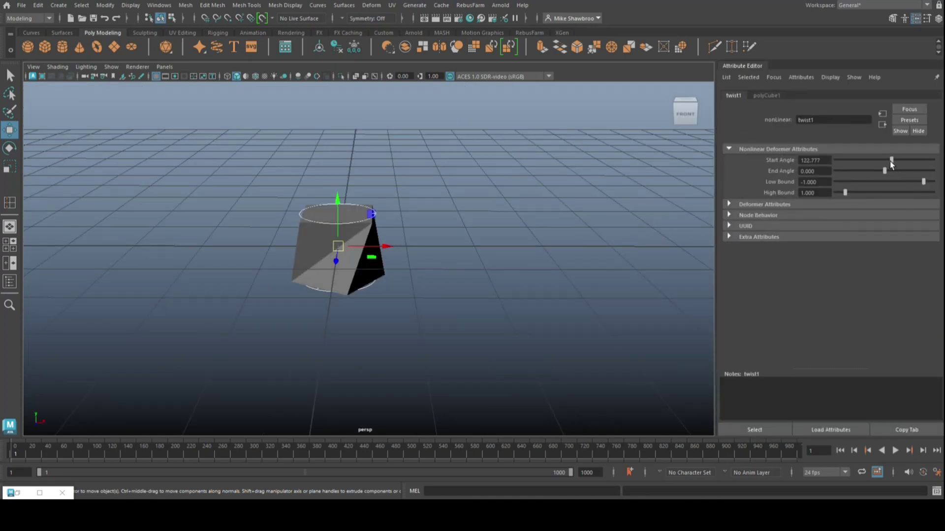
scroll(301, 400, "up", 3)
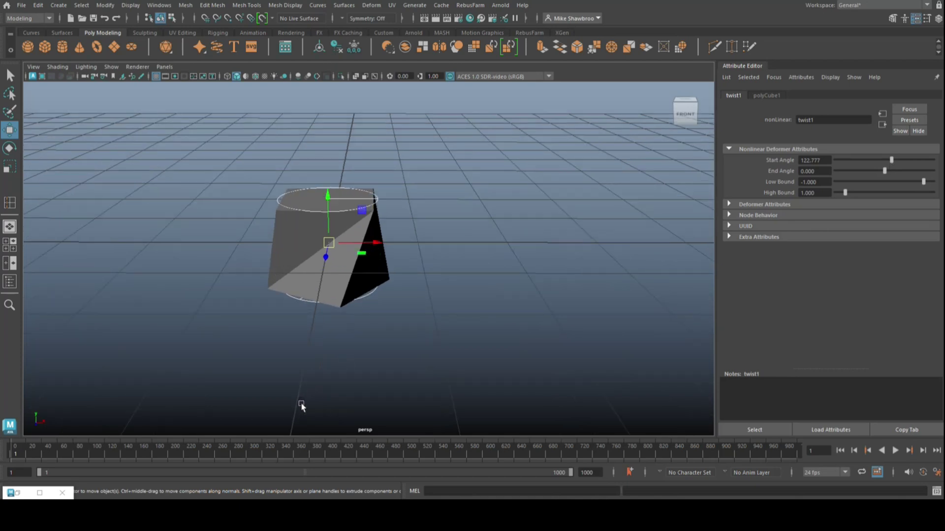
scroll(303, 399, "up", 2)
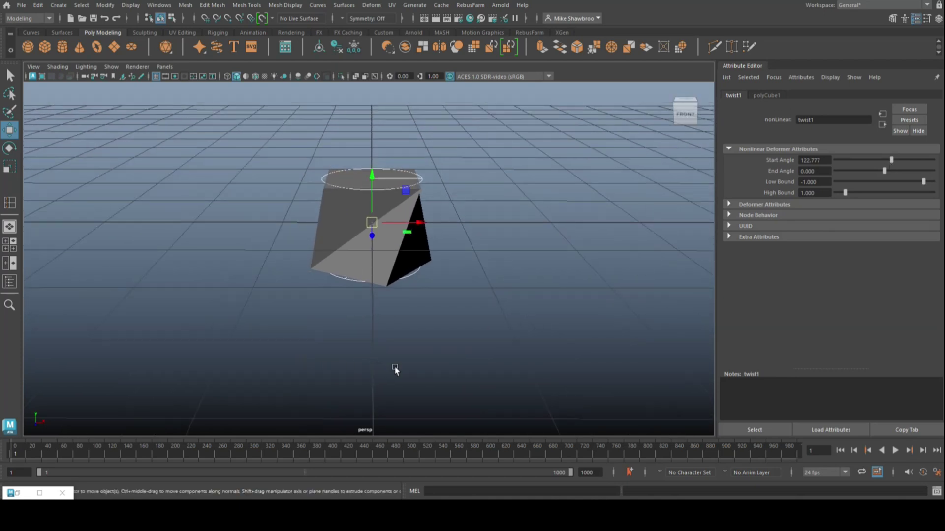
left_click(915, 18)
Step: Create a second polygon cube and move it along the X axis until it stands beside the twisted cube
middle_click_drag(811, 89, 483, 367, "alt")
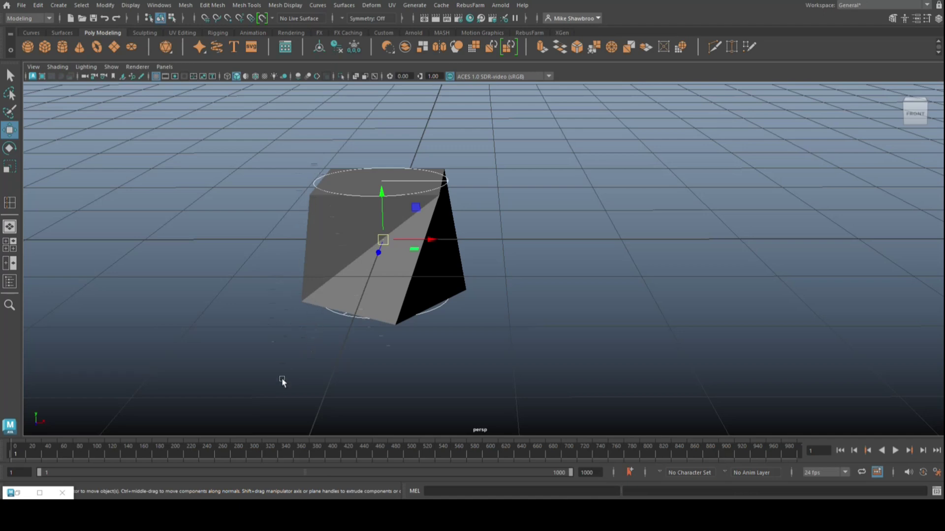
left_click_drag(295, 381, 344, 320, "alt")
scroll(377, 376, "down", 3)
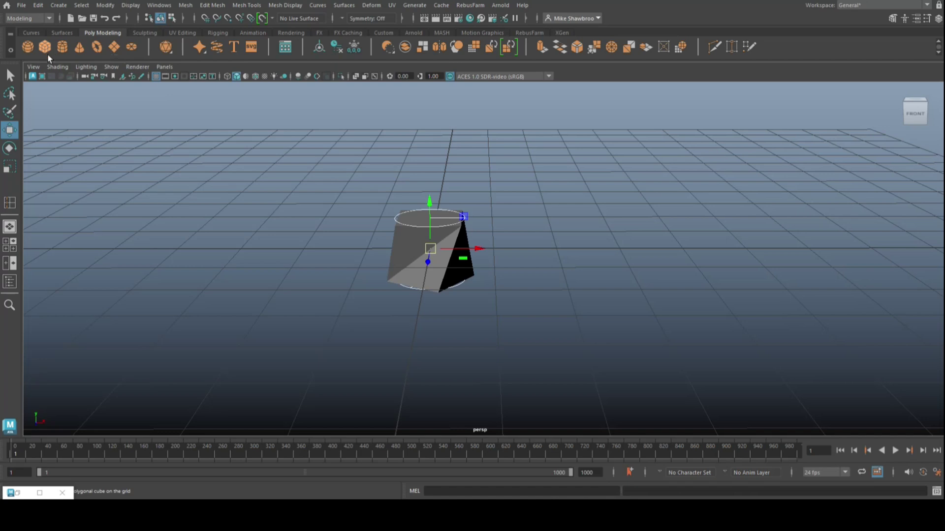
left_click(45, 48)
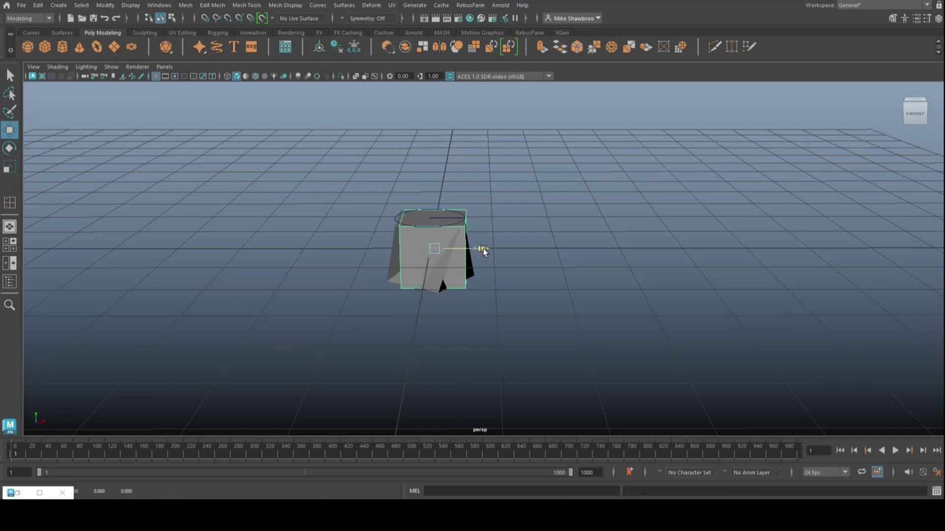
left_click_drag(484, 251, 597, 267)
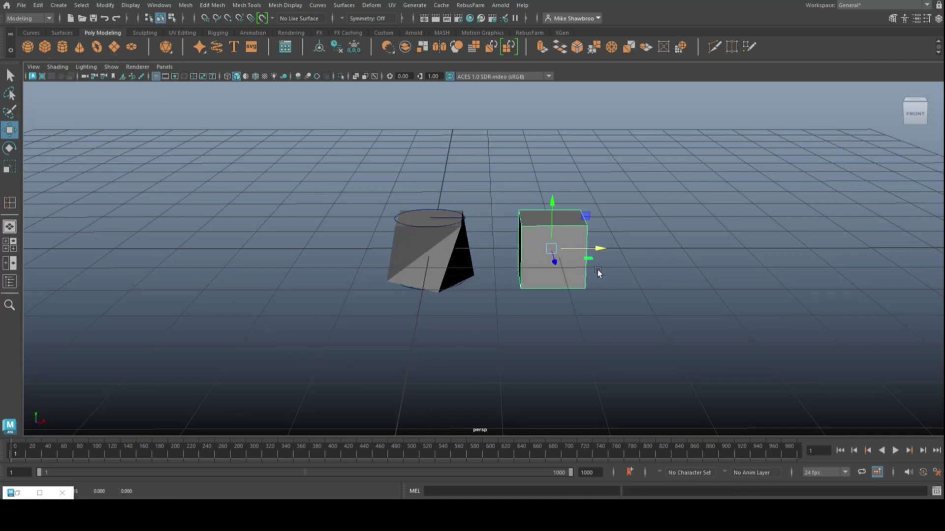
Step: Insert five evenly spaced edge loops along the second cube's depth, width and height using the Multiple edge loops option
key("ctrl+shift+x")
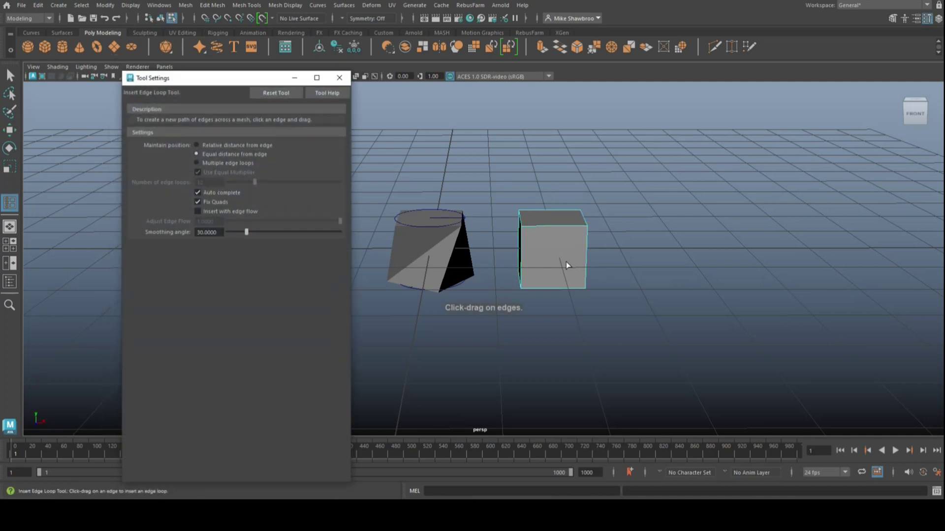
left_click(196, 163)
left_click(209, 183)
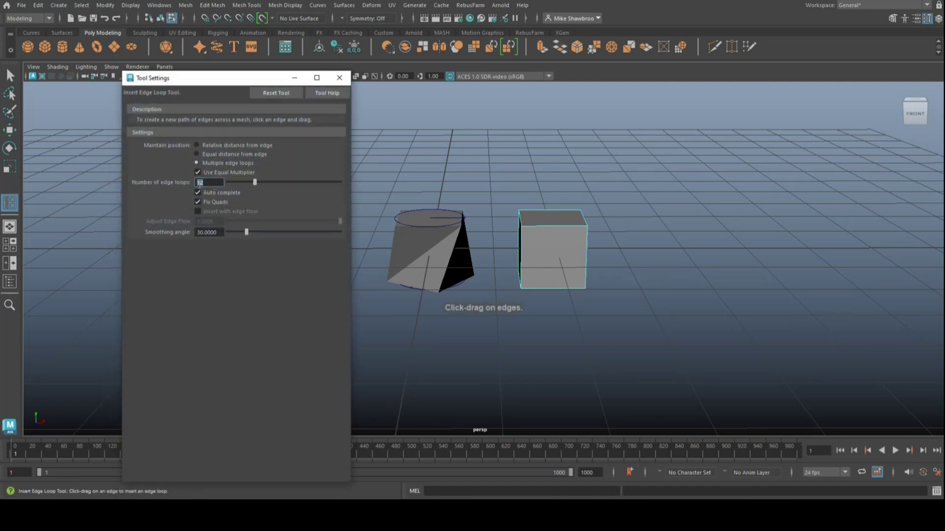
type("5")
left_click(521, 226)
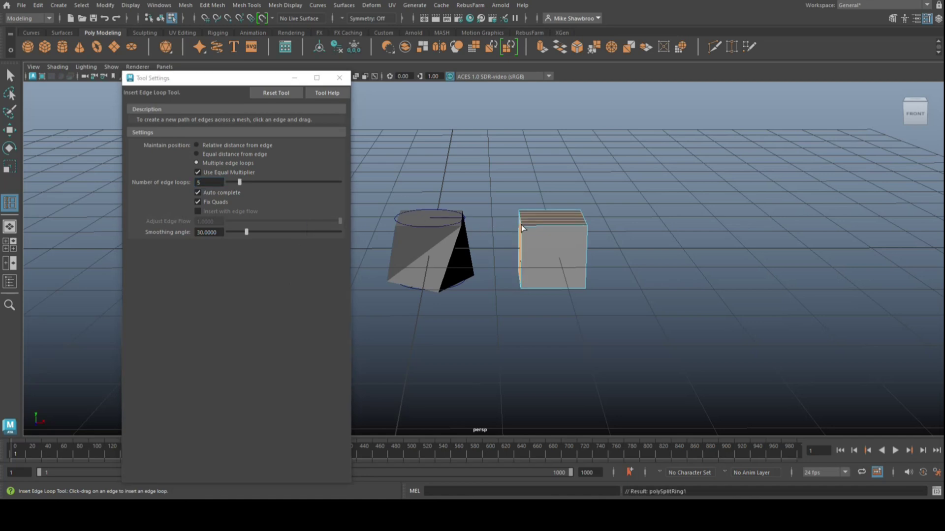
left_click(543, 226)
left_click(585, 261)
scroll(627, 319, "up", 5)
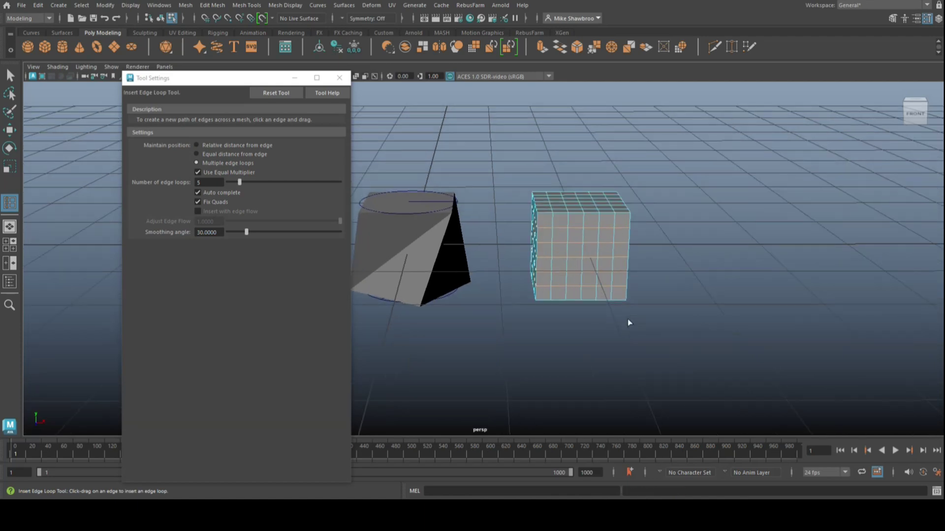
Step: Switch the subdivided cube to object mode and add a nonlinear Twist deformer to it
key("q")
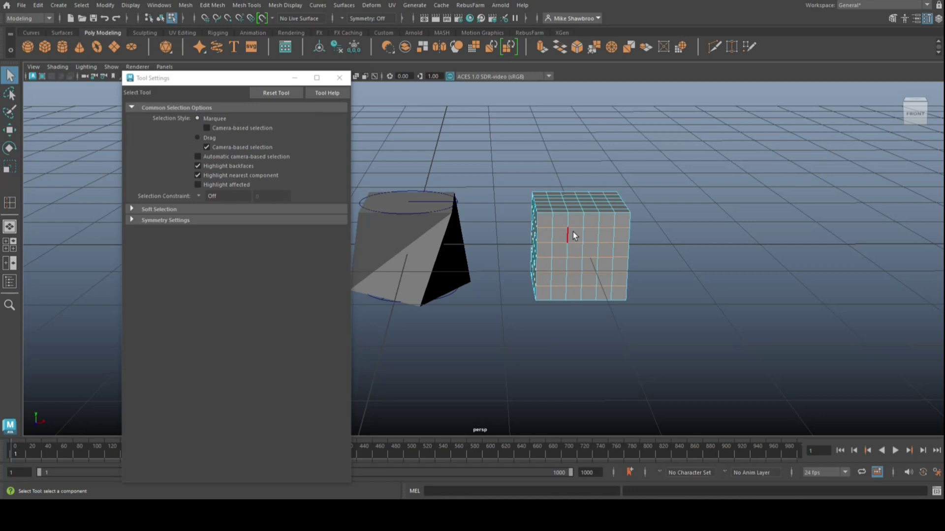
right_click_drag(574, 218, 599, 209)
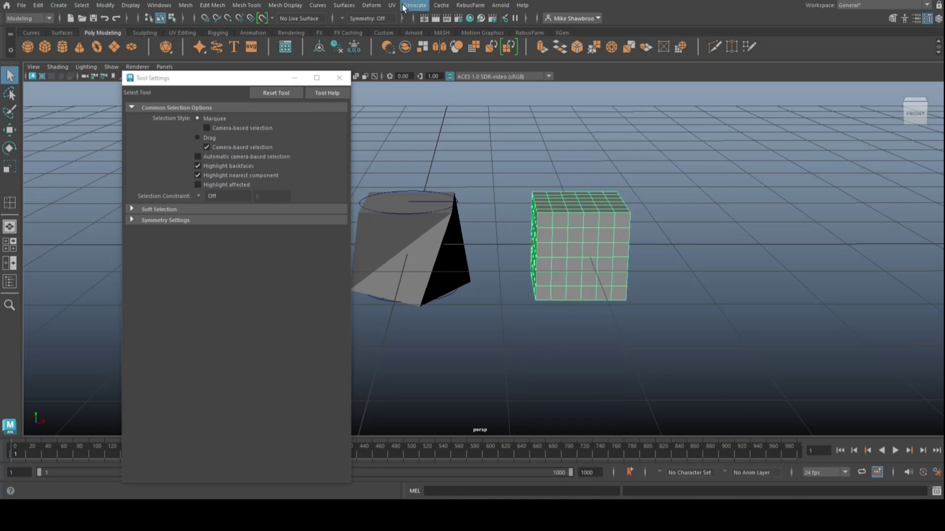
left_click(372, 5)
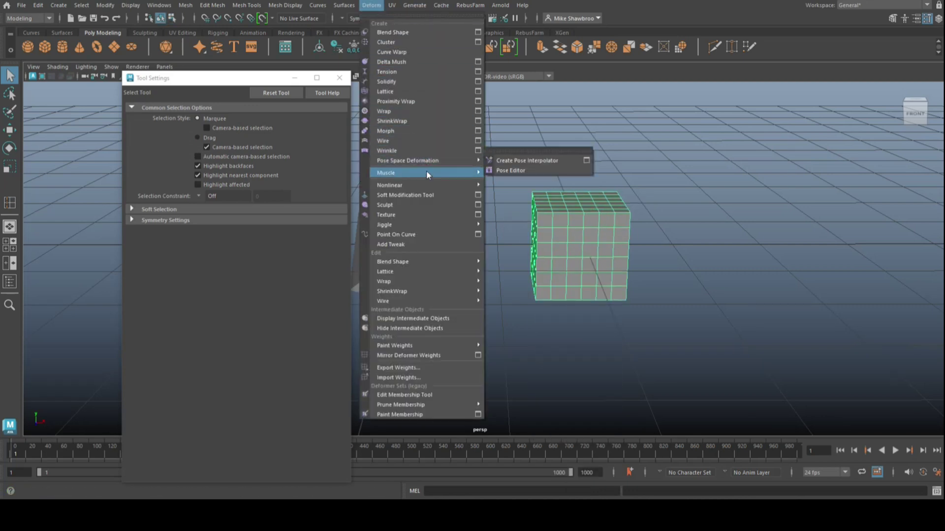
mouse_move(435, 185)
left_click(512, 224)
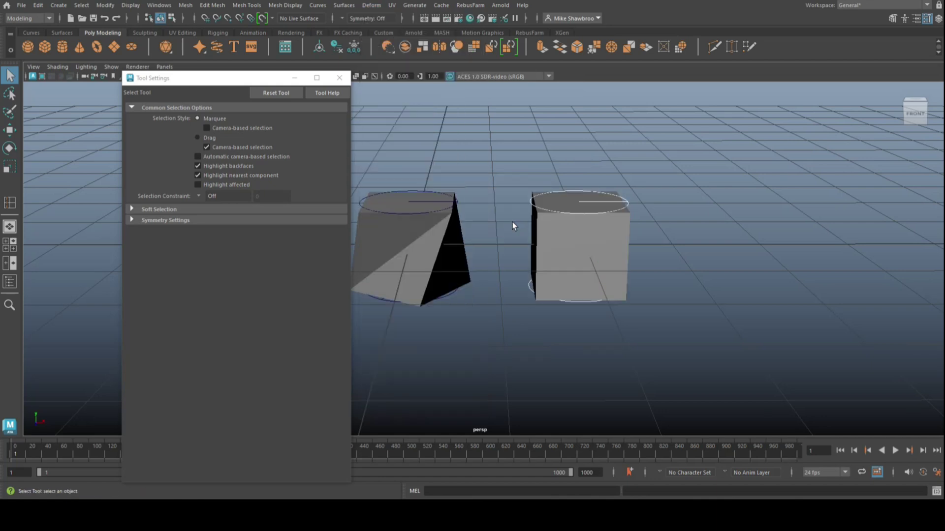
Step: Close the tool settings and set the Start Angle of the subdivided cube's Twist deformer to about 78.9
left_click(340, 78)
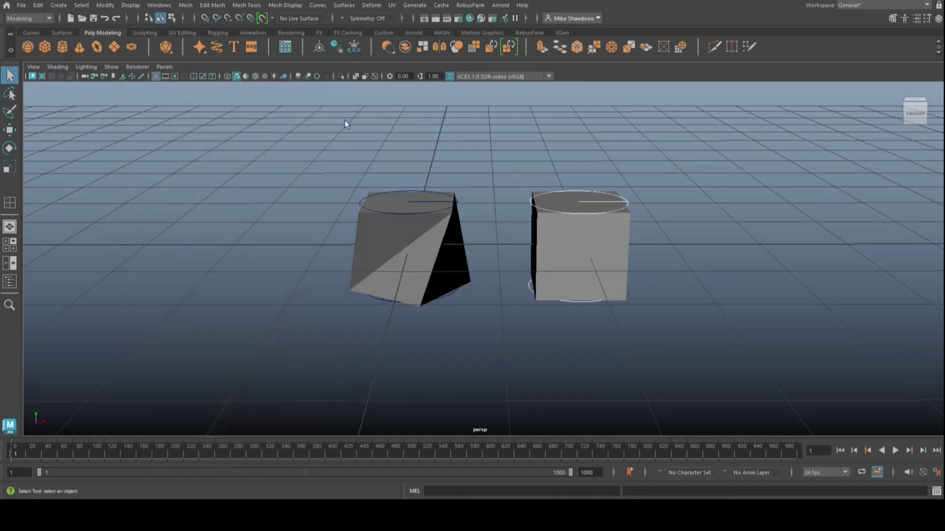
key("ctrl+a")
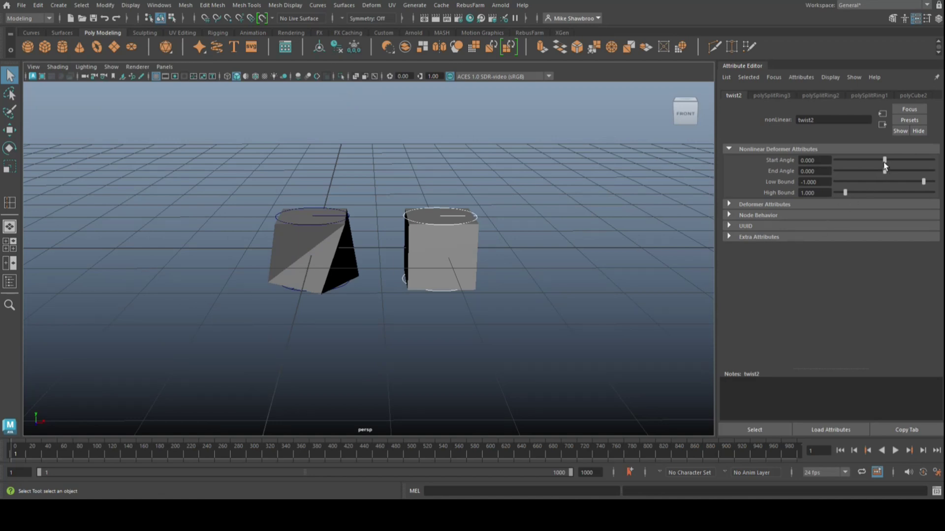
left_click_drag(884, 162, 887, 163)
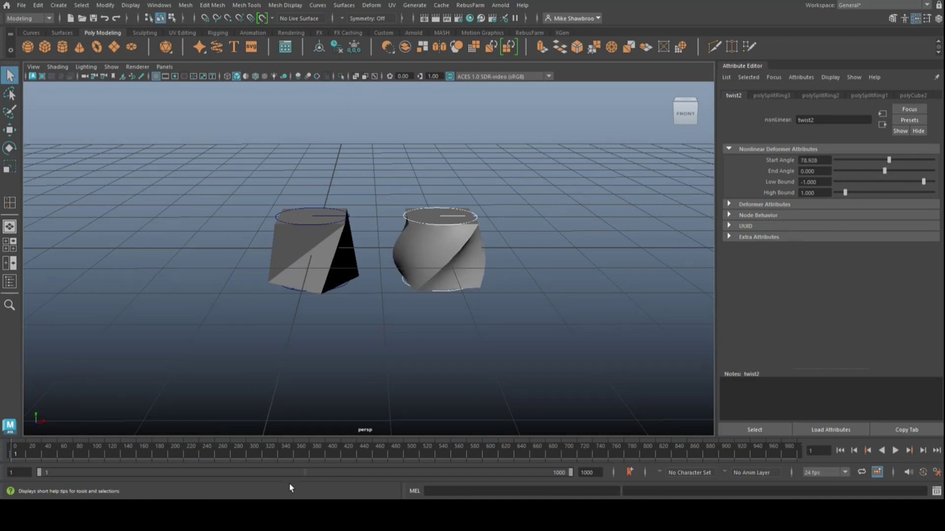
Step: Examine the twisted plain cube and the twisted subdivided cube up close and from a lower angle to compare their deformation
scroll(327, 405, "up", 5)
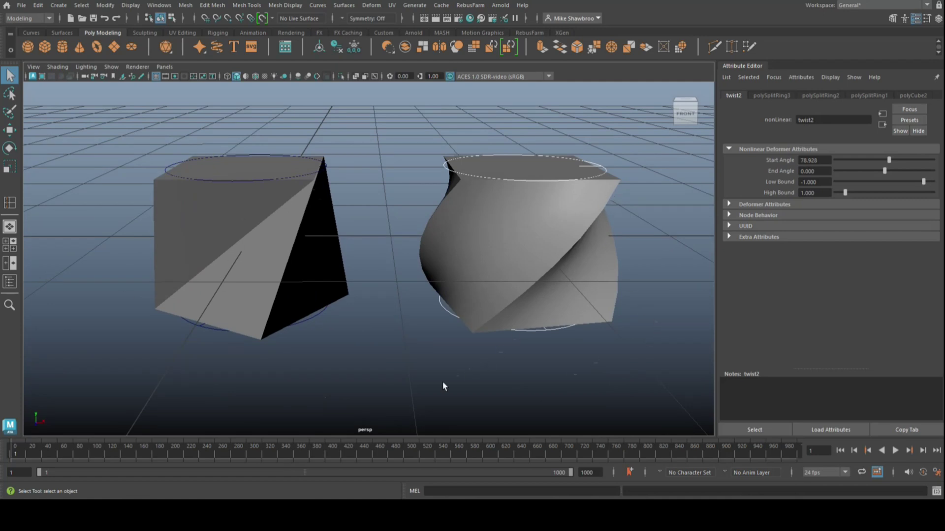
scroll(436, 383, "up", 2)
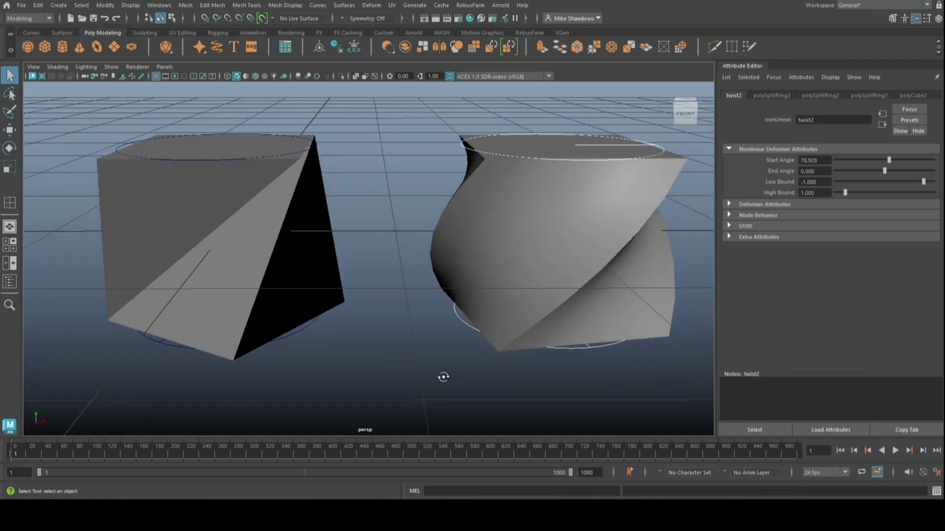
left_click_drag(443, 376, 433, 356, "alt")
middle_click_drag(433, 357, 248, 273, "alt")
middle_click_drag(500, 391, 326, 327, "alt")
scroll(464, 377, "up", 3)
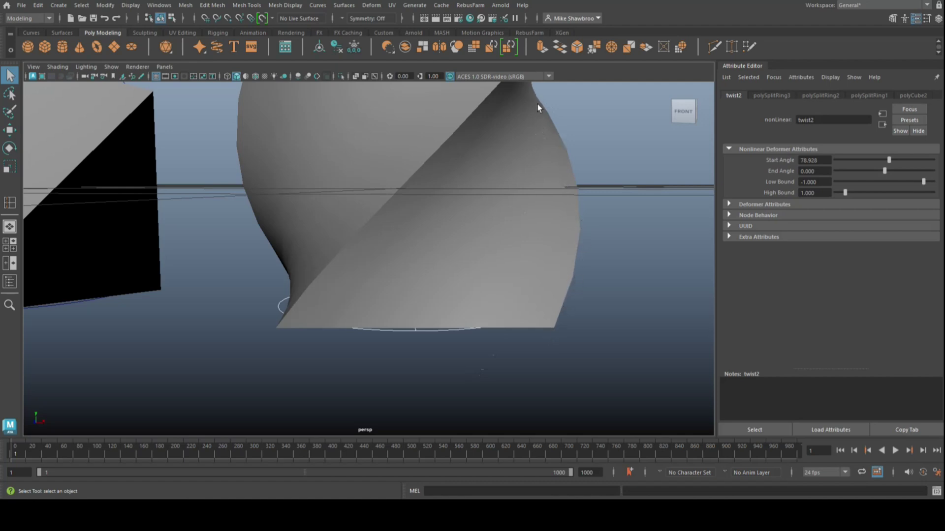
scroll(517, 359, "down", 6)
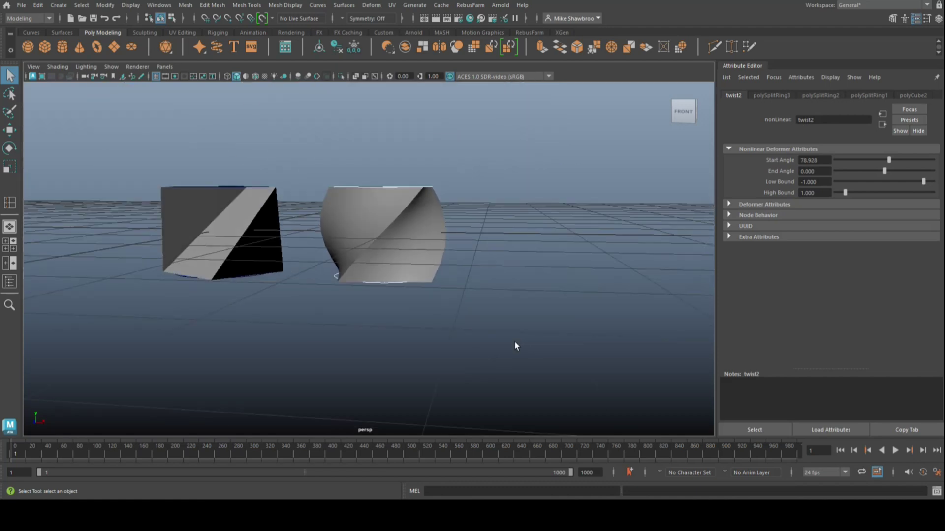
mouse_move(466, 371)
left_mouse_down("alt")
mouse_move(445, 360)
mouse_move(455, 376)
left_mouse_up("alt")
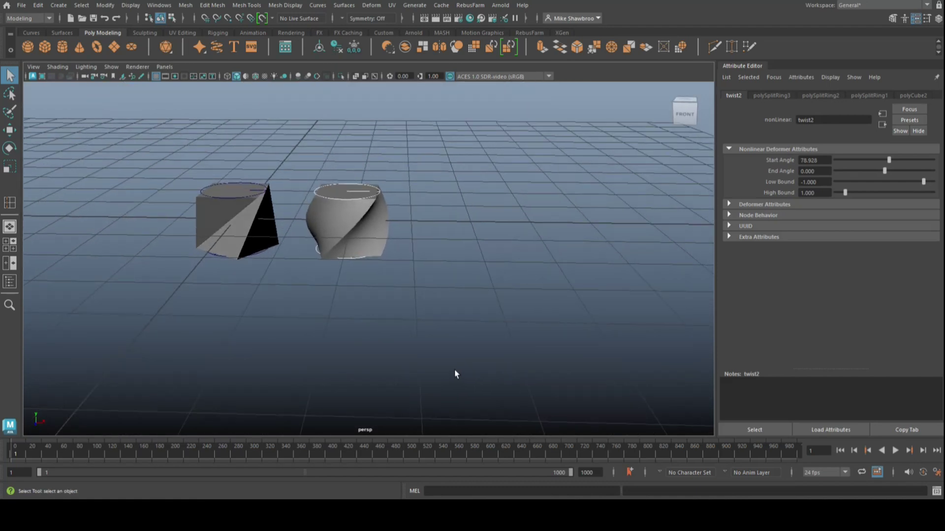
Step: Create a third polygon cube and move it about 3.66 cm along the X axis, beside the two twisted cubes
left_click(45, 47)
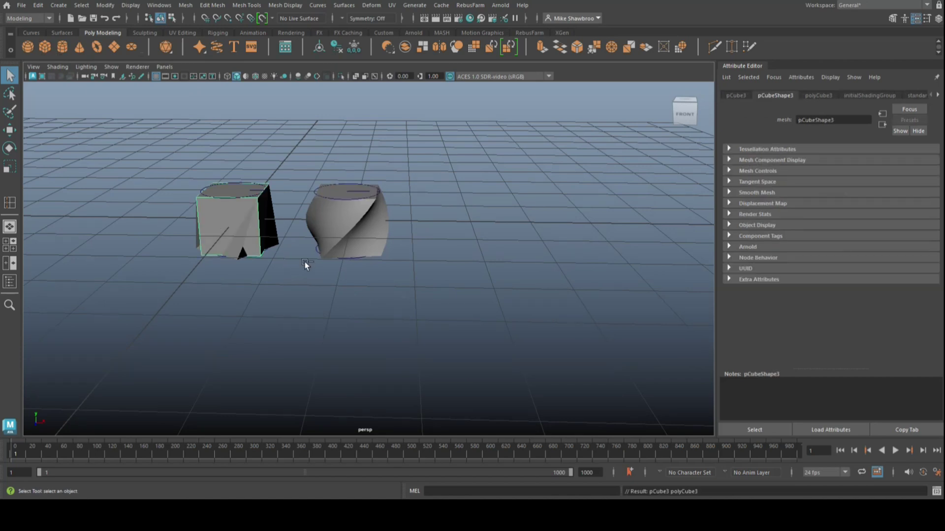
key("w")
left_click_drag(287, 217, 499, 241)
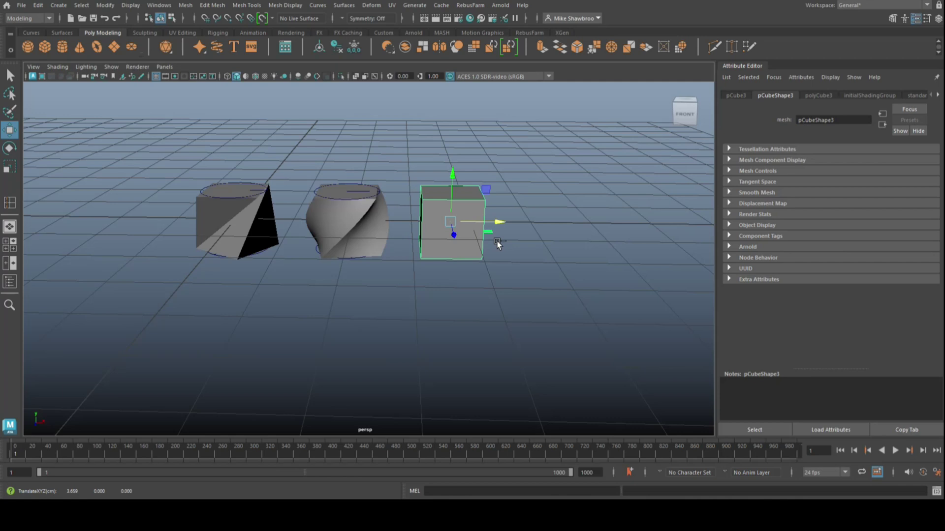
Step: Insert 10 evenly spaced edge loops along the third cube's width, height and depth, and close the tool settings
key("ctrl+e")
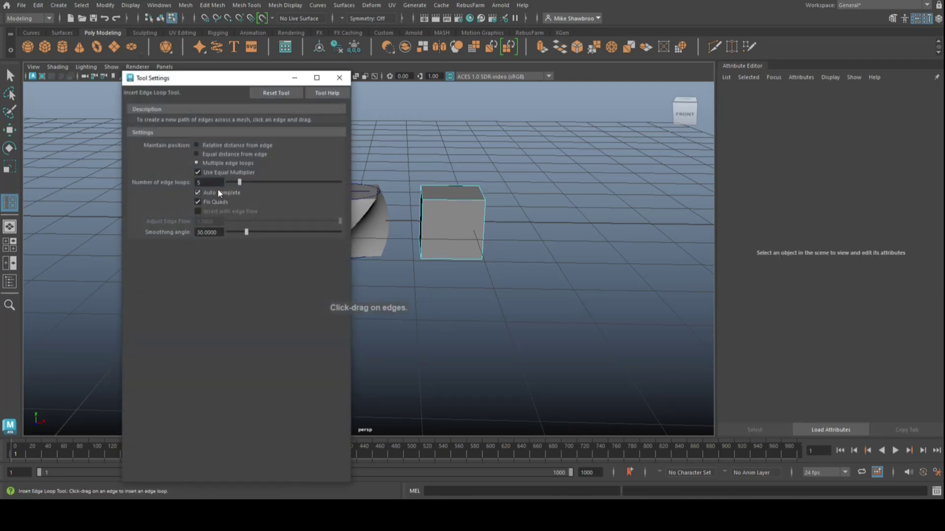
double_click(199, 182)
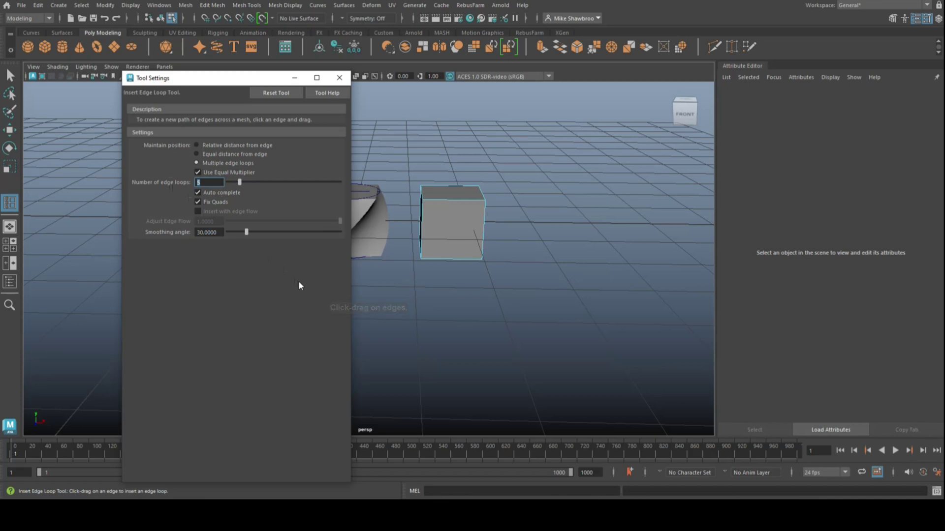
type("10")
left_click(462, 199)
left_click(484, 222)
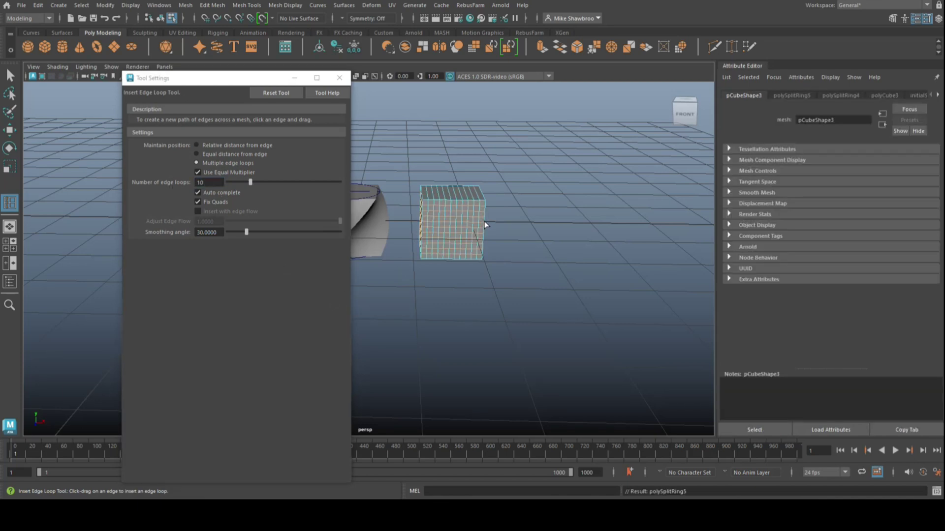
left_click(480, 196)
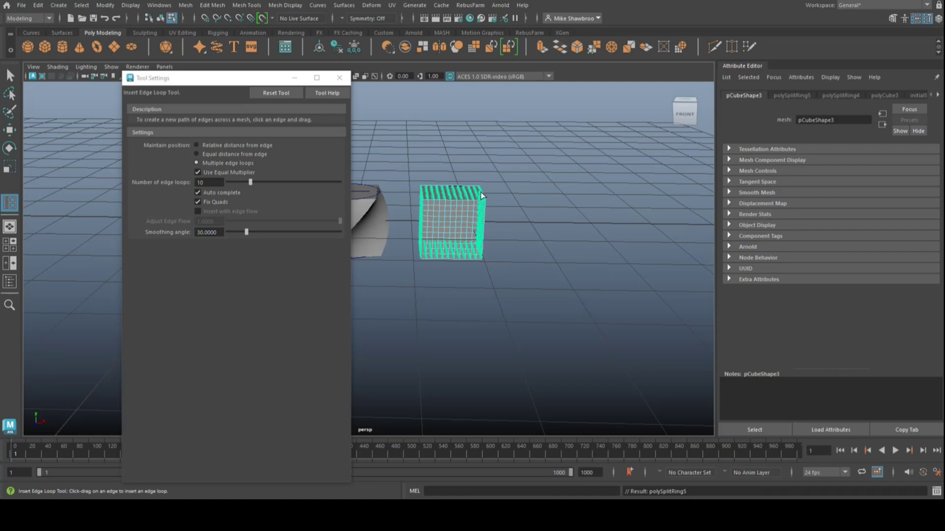
left_click(339, 78)
Step: Return the third cube to object mode and add a nonlinear Twist deformer to it
key("q")
key("F8")
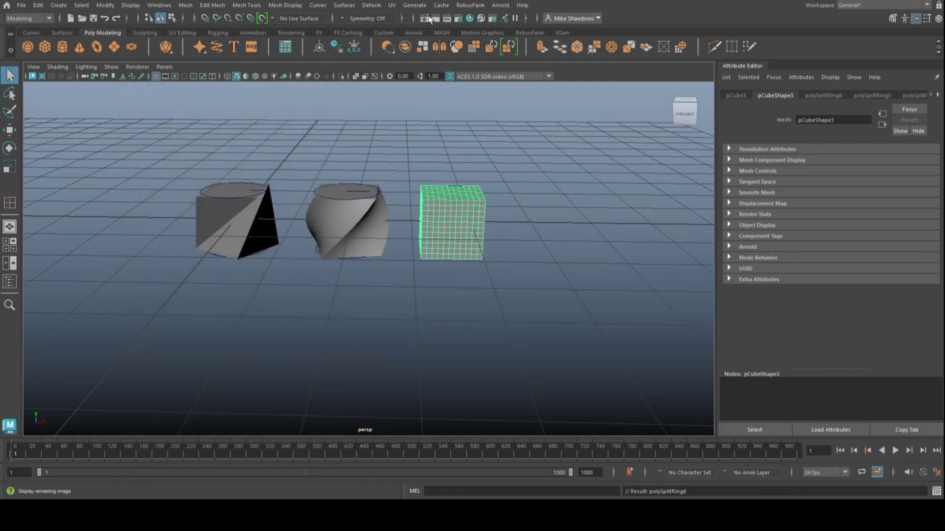
left_click(382, 8)
mouse_move(462, 184)
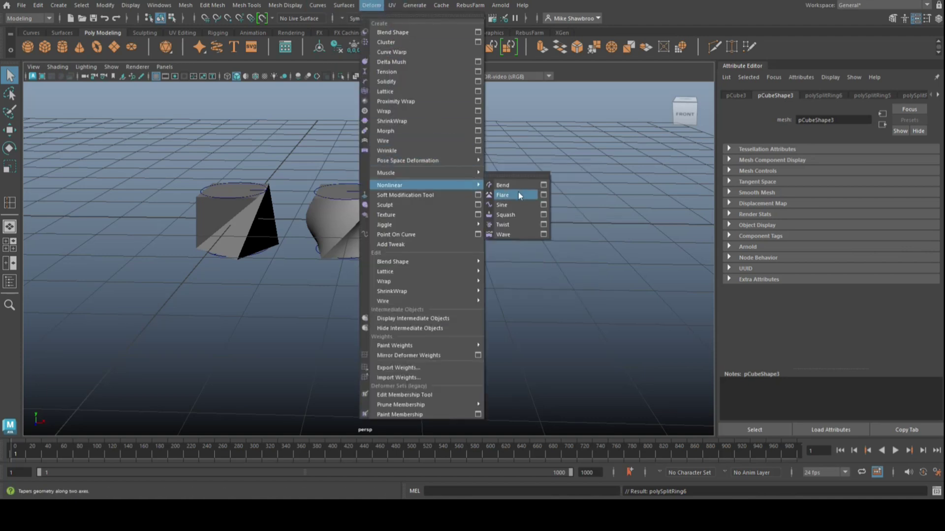
left_click(513, 225)
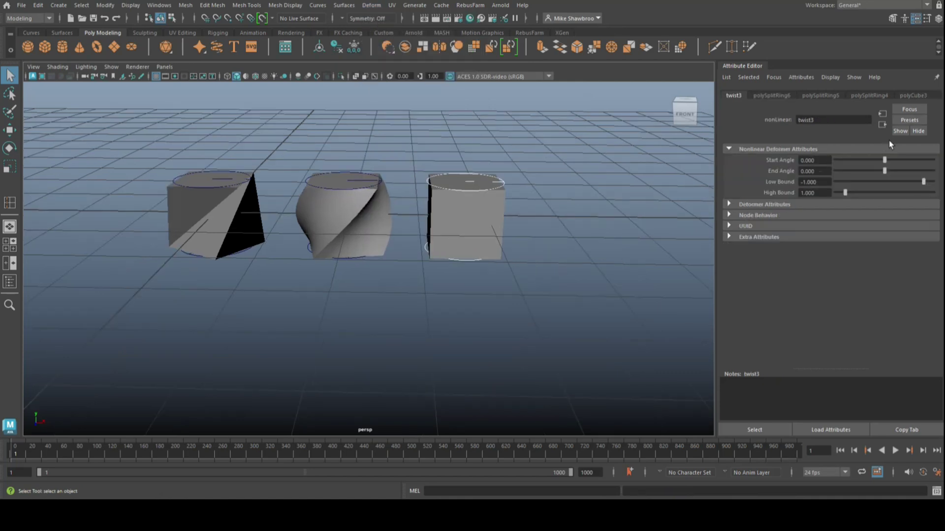
Step: Set the Start Angle of the third cube's Twist deformer to about 87.7
left_click_drag(884, 161, 889, 168)
scroll(690, 259, "up", 4)
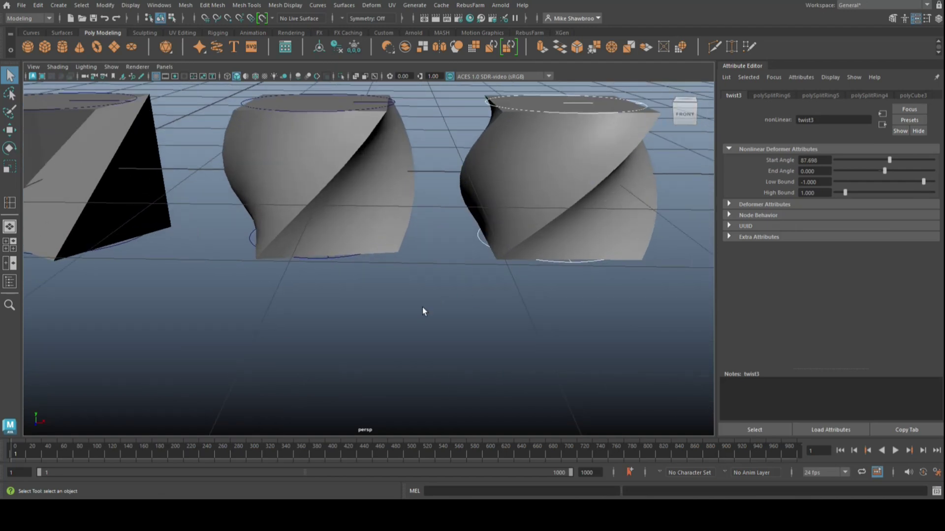
scroll(363, 387, "down", 4)
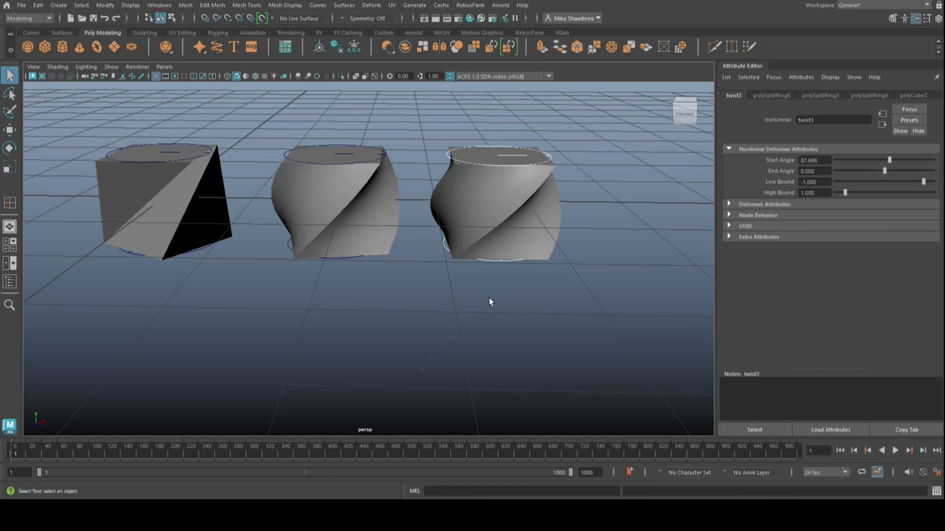
Step: Select each of the three twisted cubes in turn to compare the density of their wireframes
left_click(525, 197)
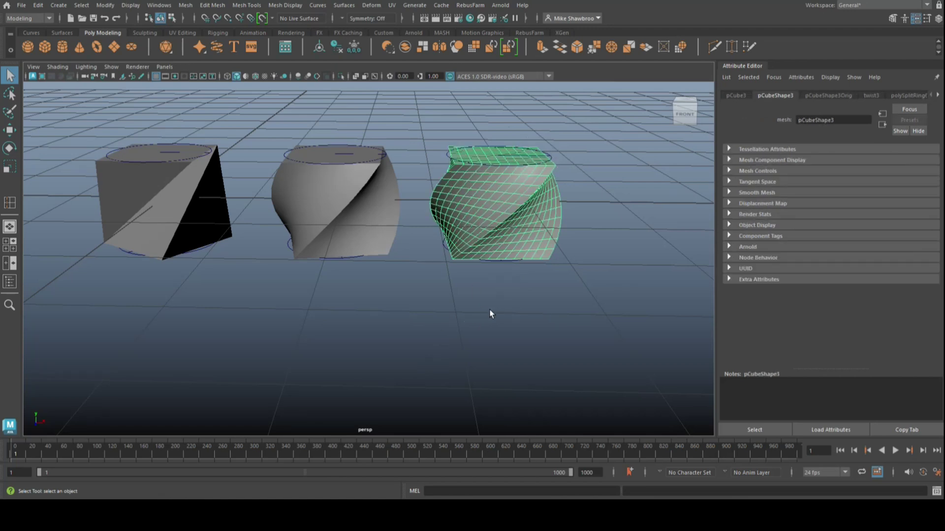
left_click(363, 194)
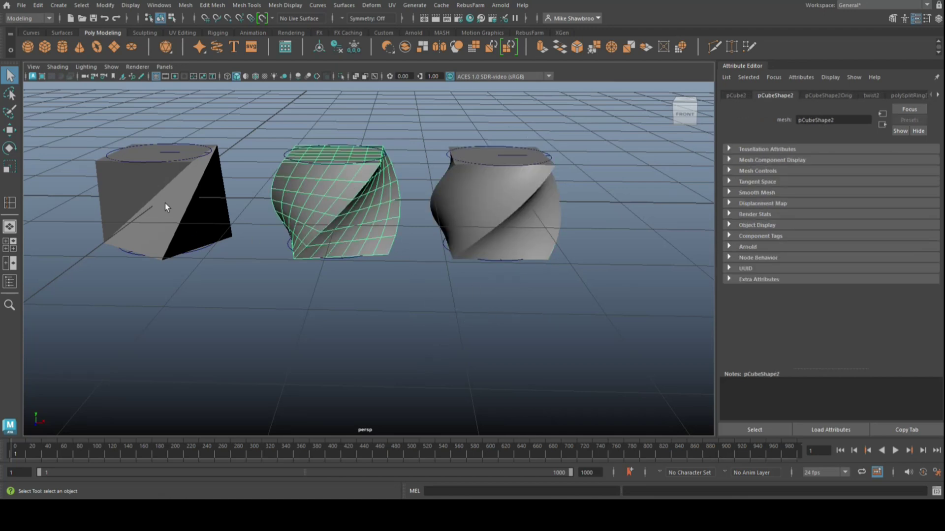
left_click(164, 216)
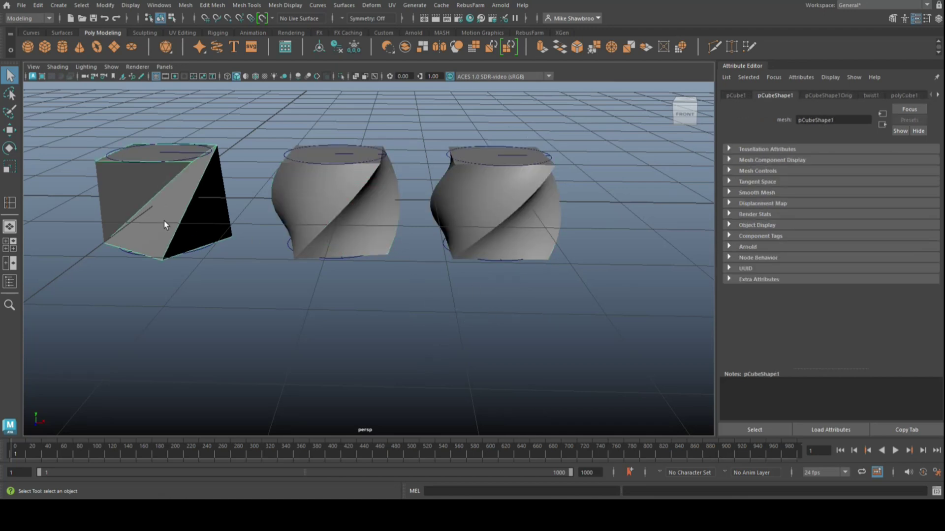
left_click(526, 203)
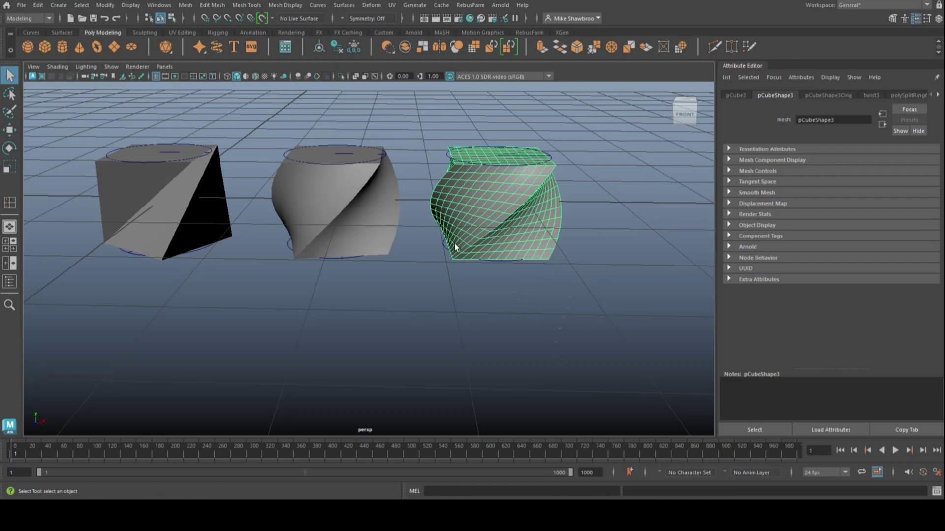
Step: Create a fourth polygon cube and move it about 5.43 cm along the X axis, to the end of the row
scroll(399, 299, "down", 6)
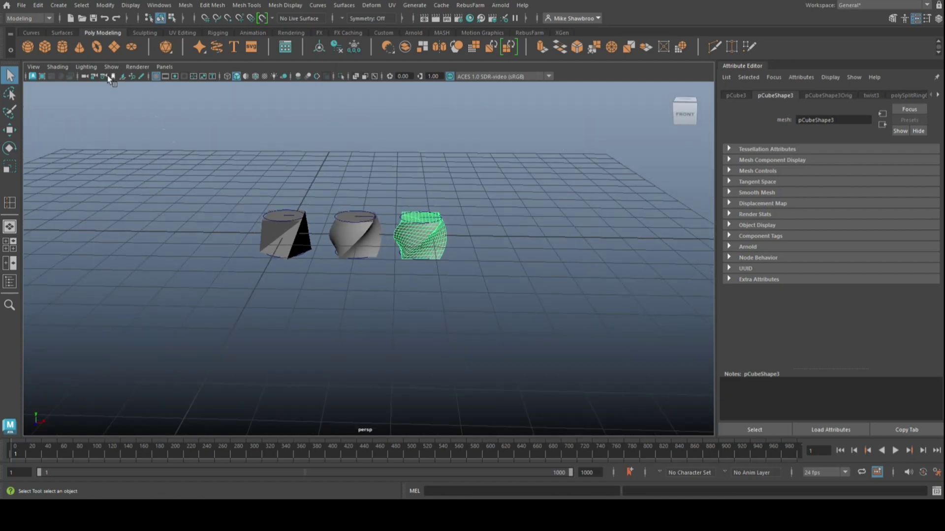
left_click(45, 48)
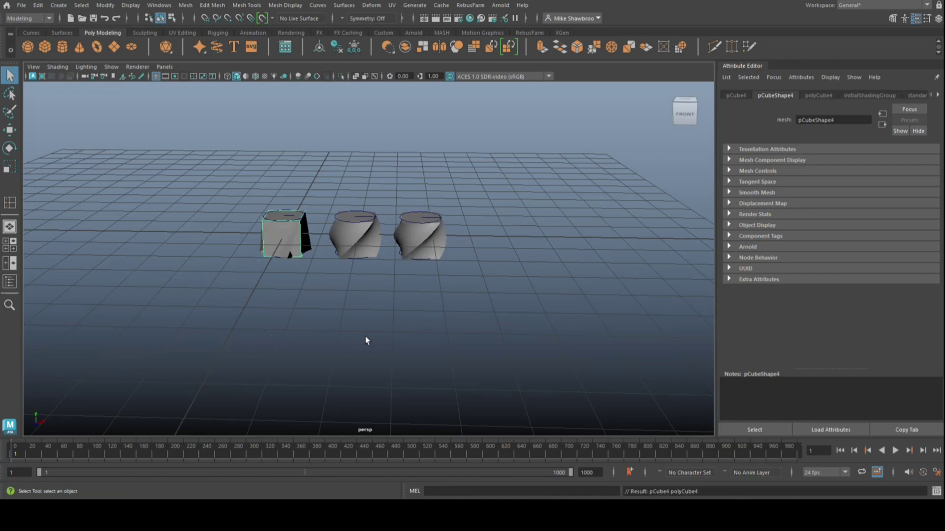
key("w")
left_click_drag(328, 237, 532, 261)
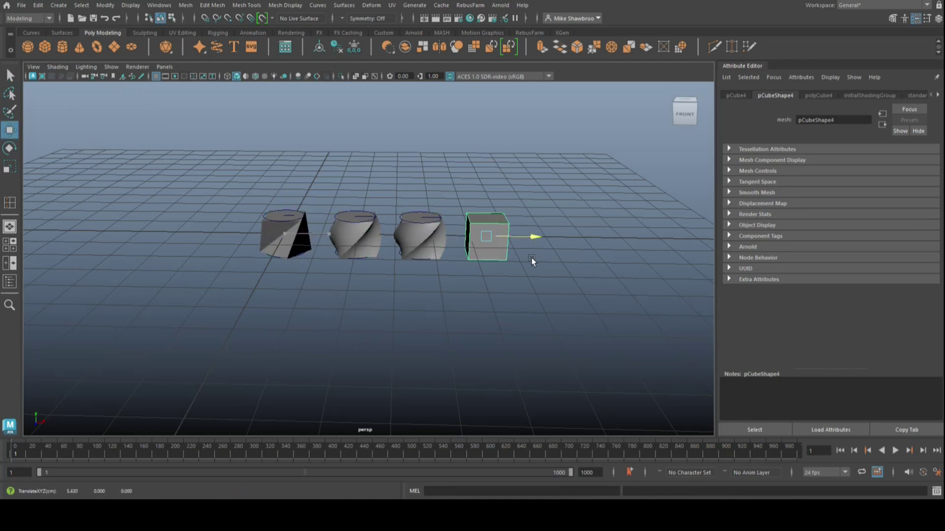
Step: Examine the row of cubes, selecting each twisted one in turn to compare its subdivisions with the plain fourth cube
middle_click_drag(506, 365, 437, 364, "alt")
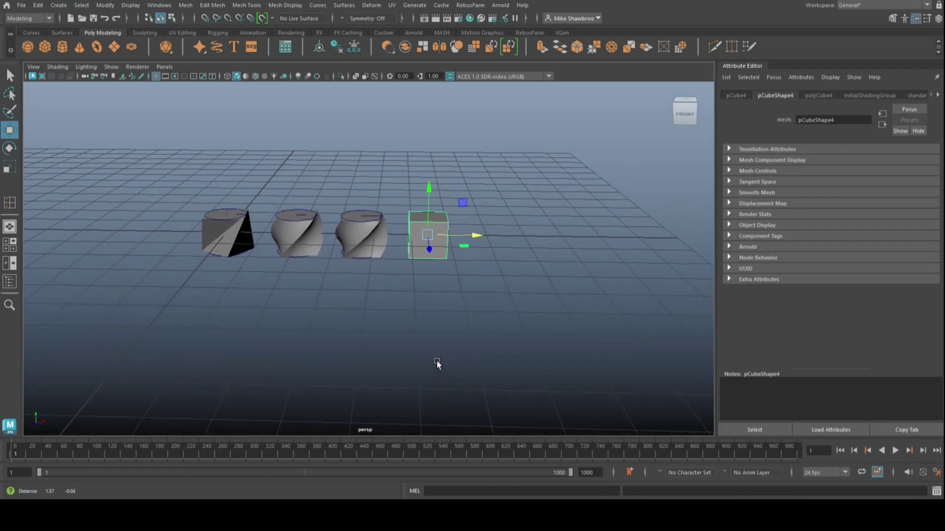
scroll(429, 270, "up", 3)
scroll(426, 371, "down", 1)
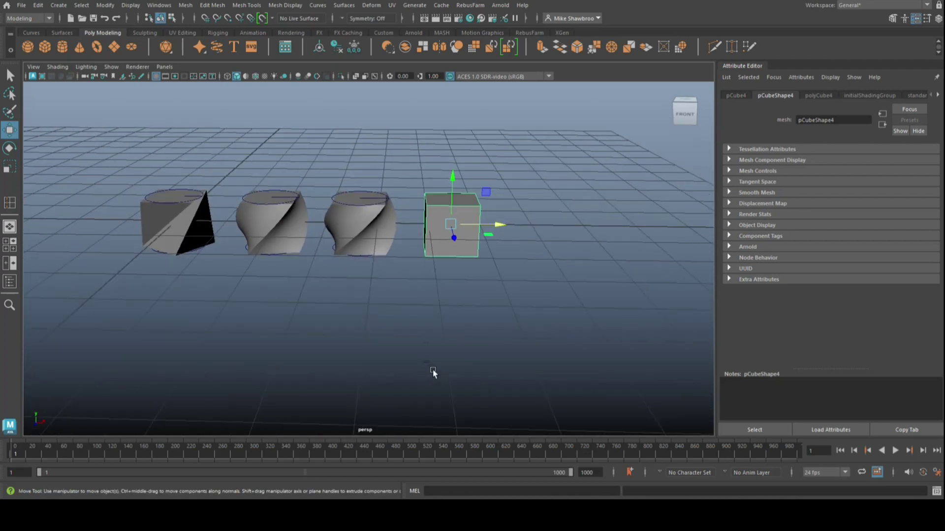
left_click_drag(433, 373, 438, 383, "alt")
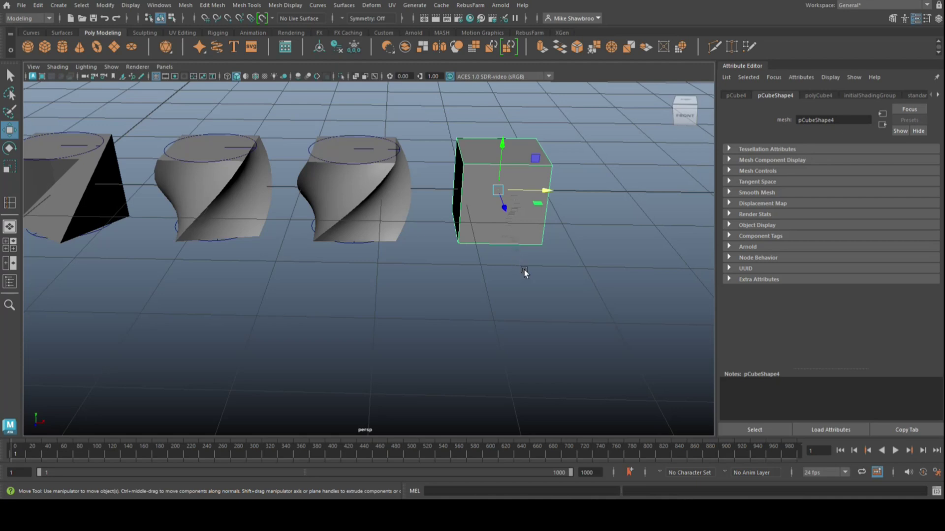
right_click_drag(524, 283, 507, 288, "alt")
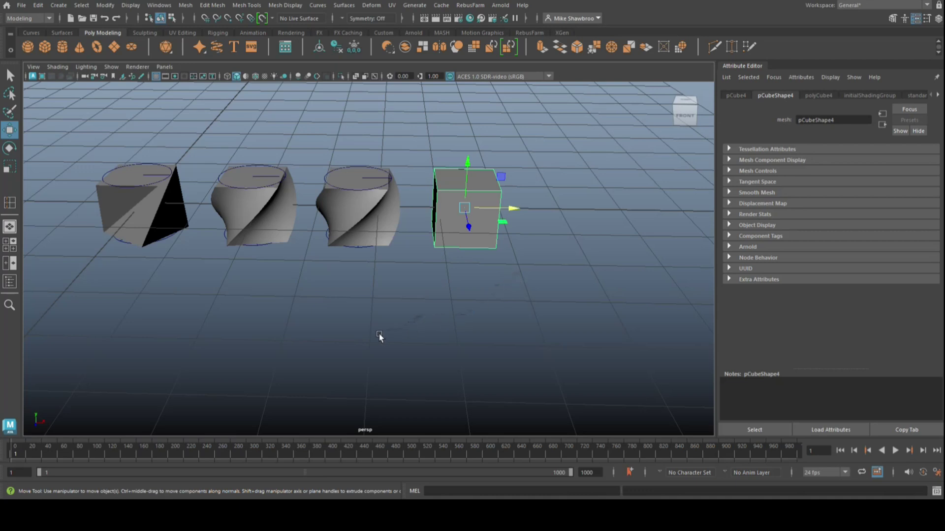
scroll(378, 334, "up", 2)
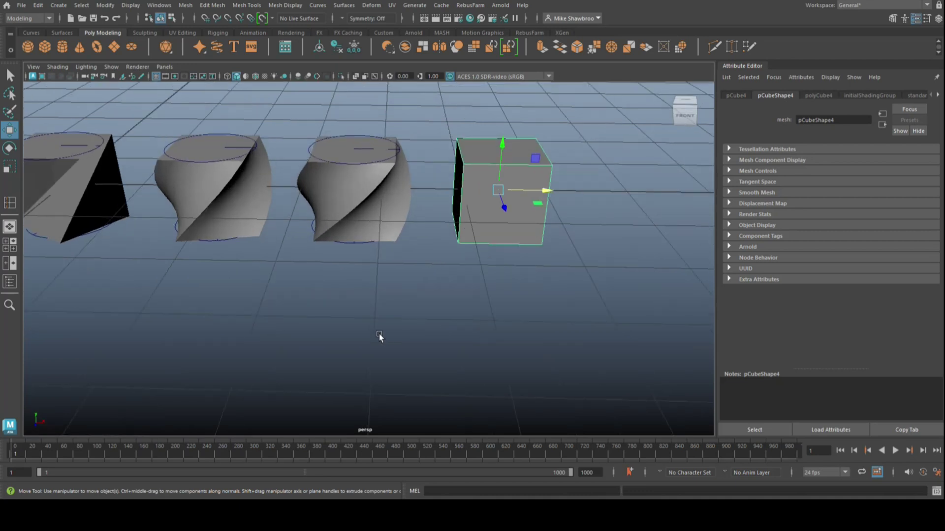
left_click(376, 186)
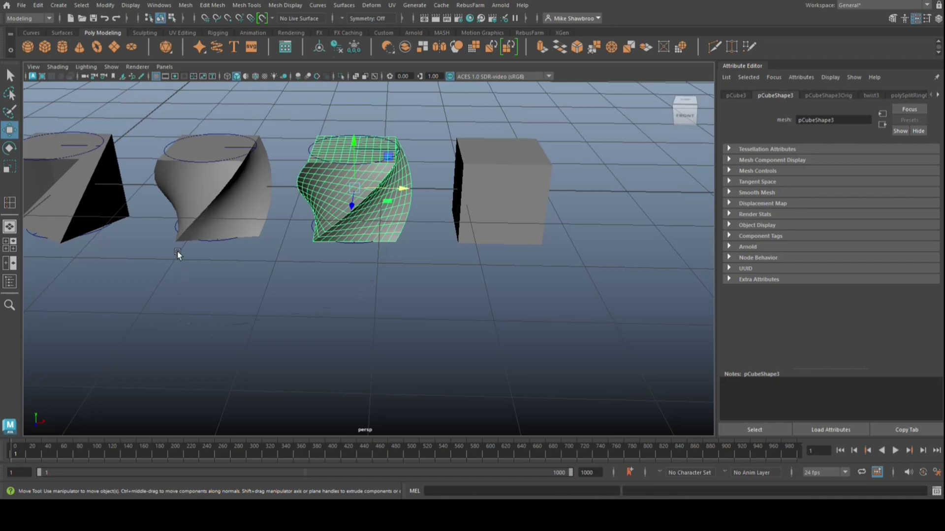
left_click(220, 188)
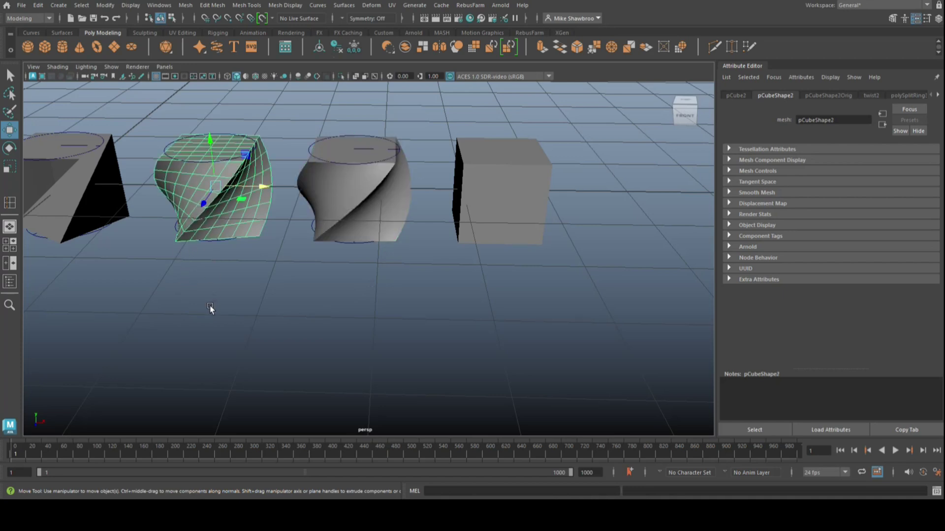
left_click(90, 184)
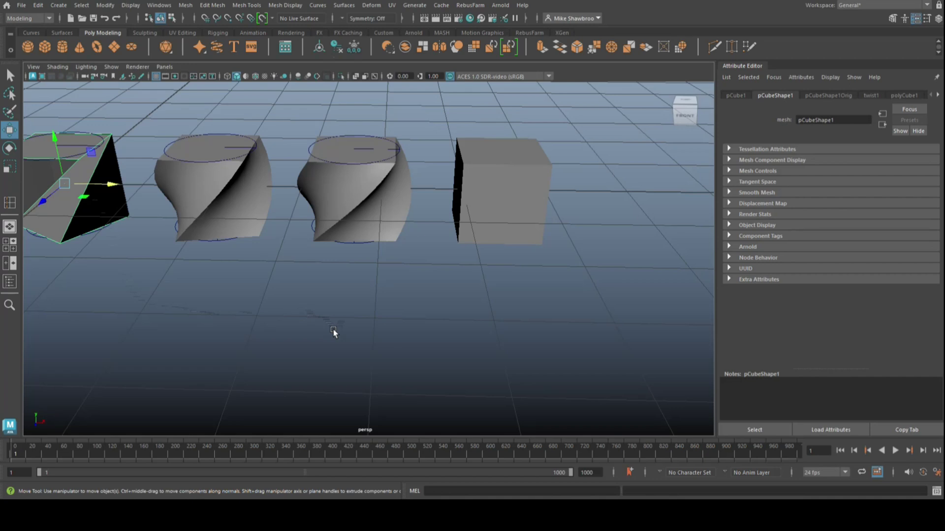
scroll(333, 328, "down", 3)
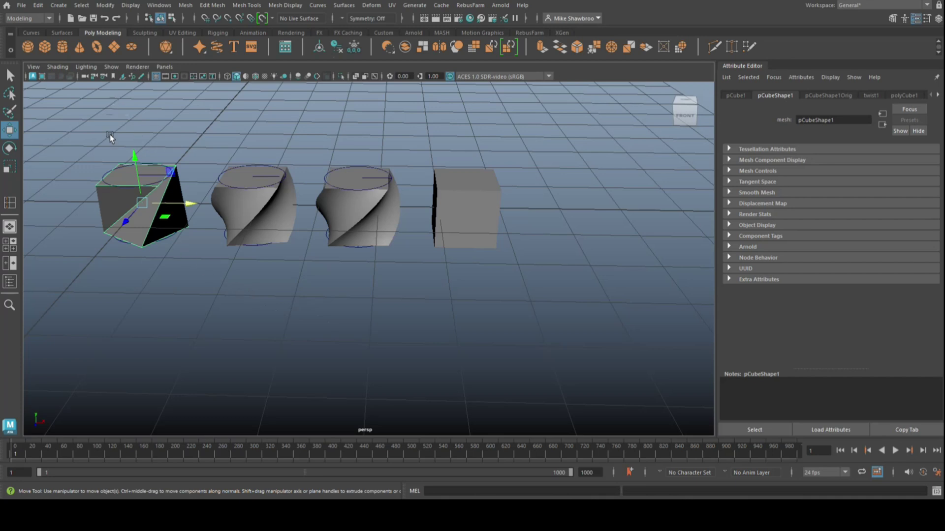
Step: Switch the fourth cube to face selection and select its top face
left_click(467, 182)
right_click_drag(465, 192, 467, 212)
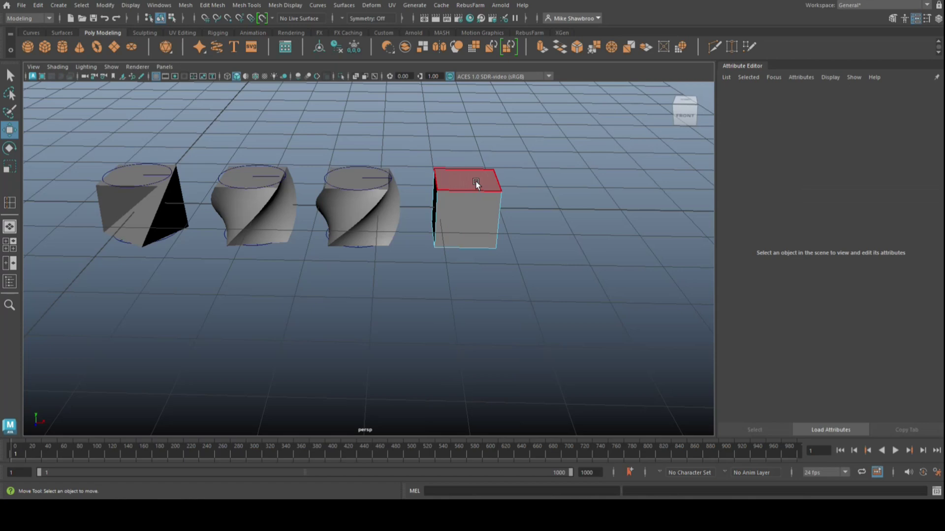
left_click(482, 180)
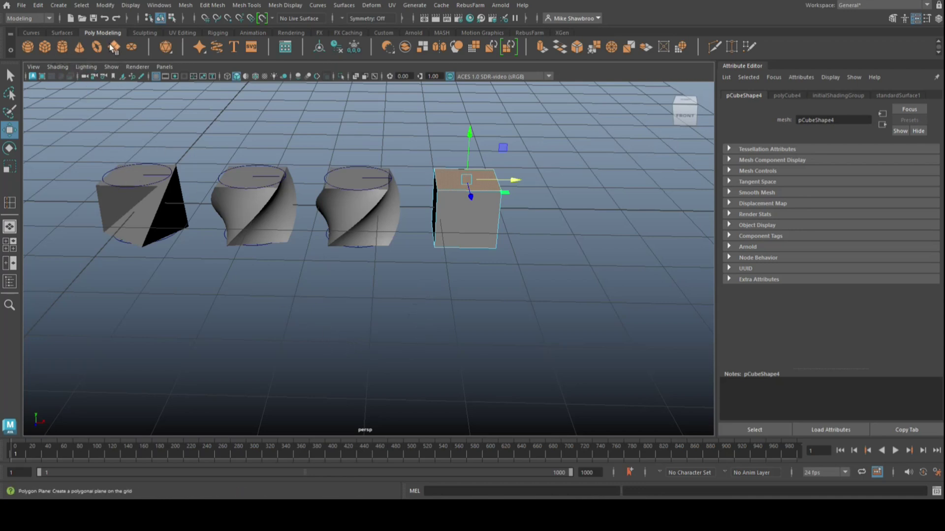
Step: Create a fifth polygon cube and move it about 8.06 cm along the X axis, past the plain fourth cube
left_click(46, 48)
scroll(295, 315, "down", 3)
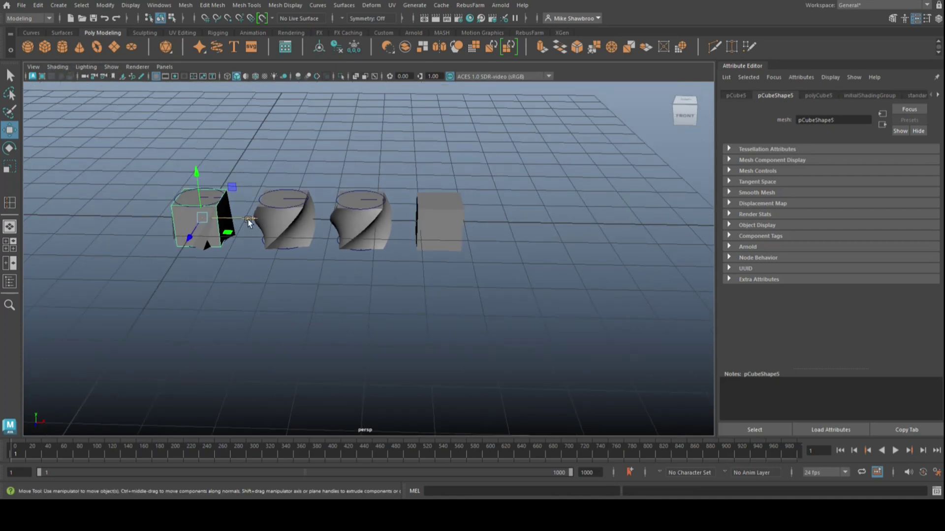
left_click_drag(248, 221, 611, 259)
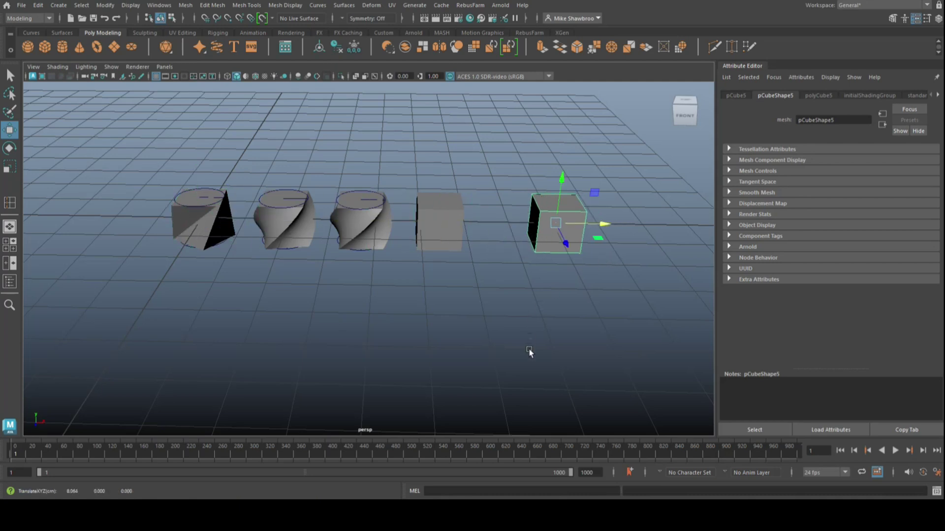
left_click_drag(529, 352, 376, 364, "alt")
scroll(367, 364, "up", 5)
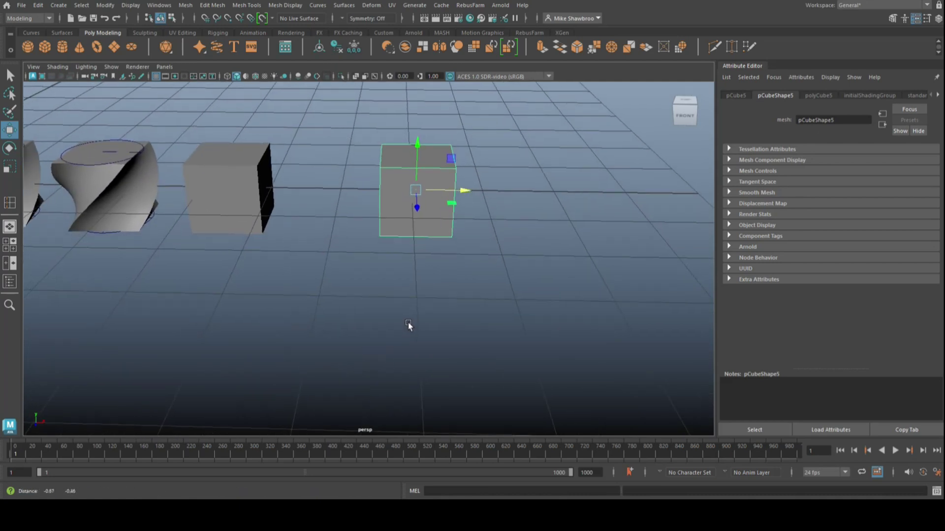
middle_click_drag(408, 326, 412, 343, "alt")
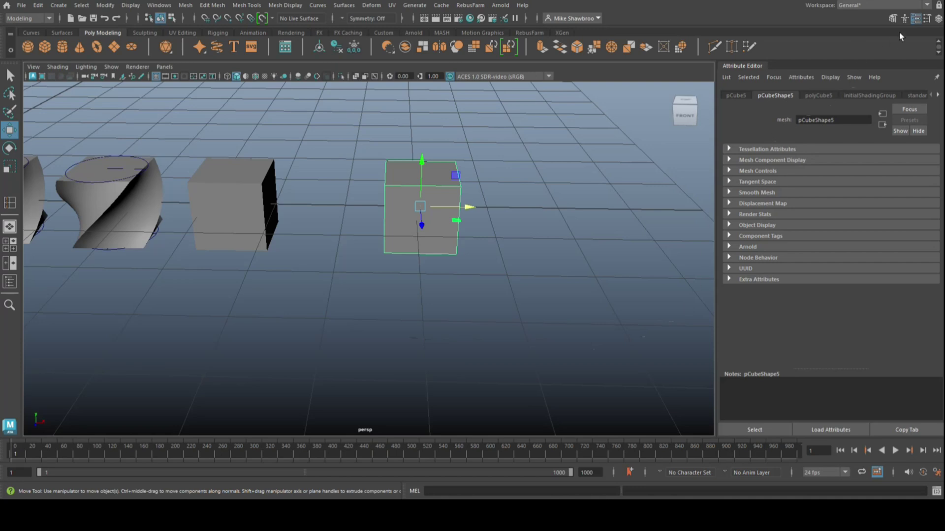
Step: With Multi-Cut from the Modeling Toolkit, cut the fifth cube's front face diagonally from its upper-left corner to its lower edge
left_click(892, 19)
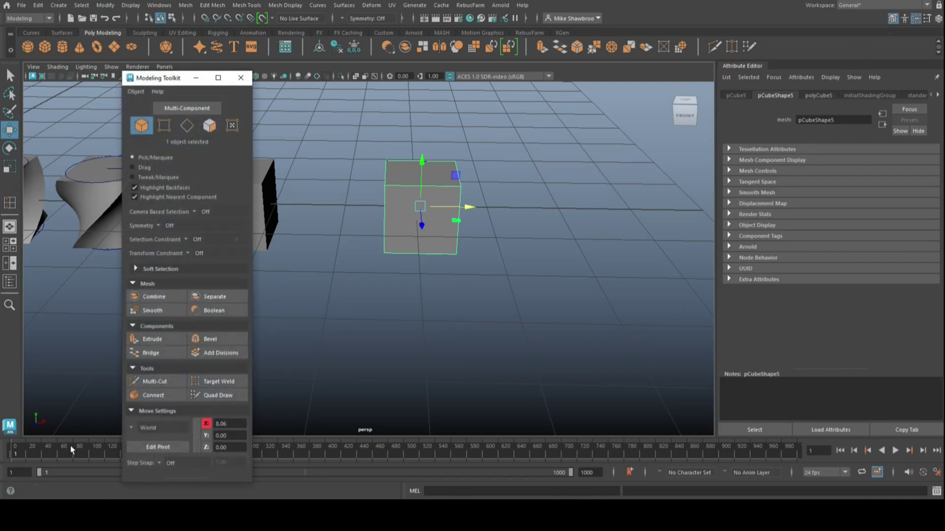
left_click(155, 383)
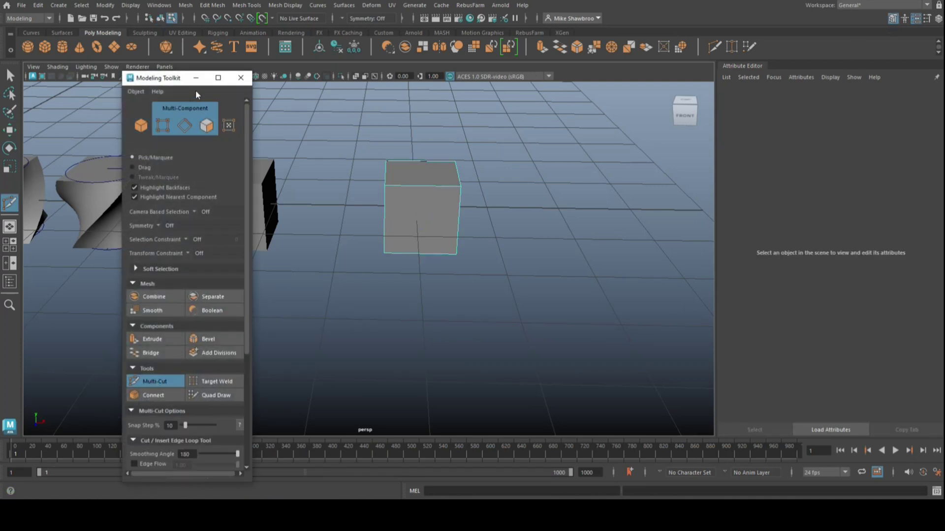
left_click_drag(169, 80, 634, 77)
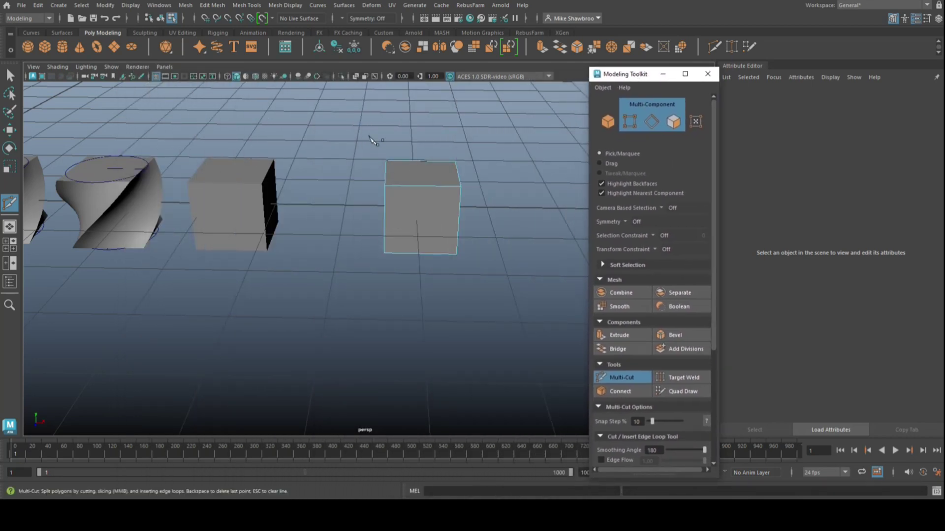
left_click(386, 185)
left_click(411, 253)
right_click(453, 321)
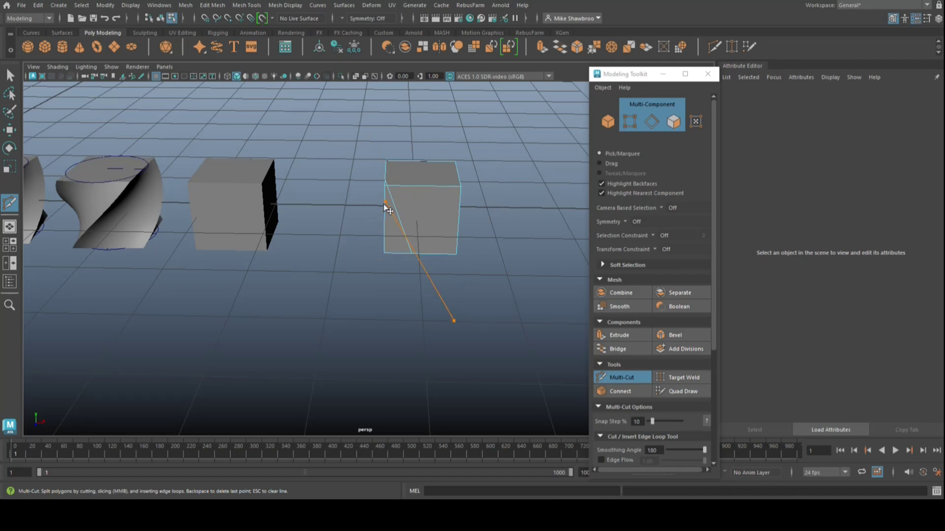
left_click(474, 205)
key("q")
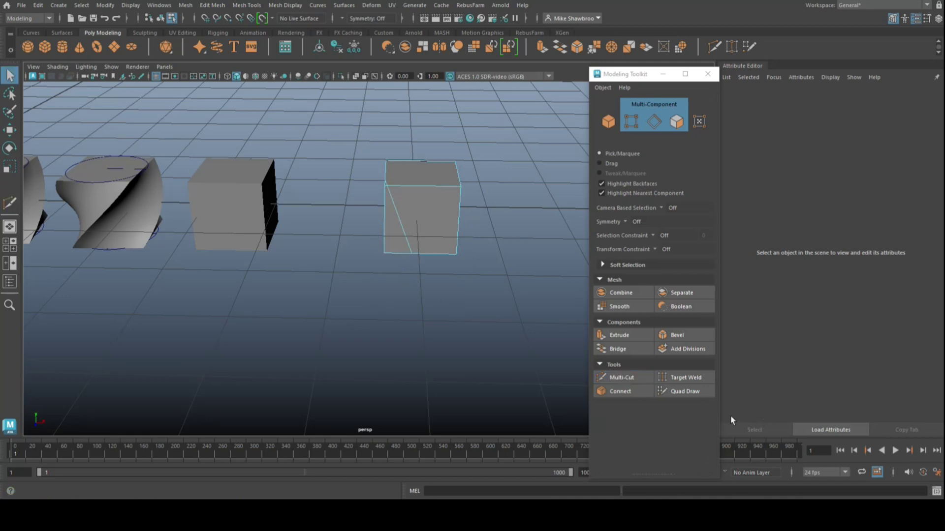
Step: Use Multi-Cut to add a horizontal edge loop around the fifth cube's middle and a vertical cut near its left side
left_click(621, 377)
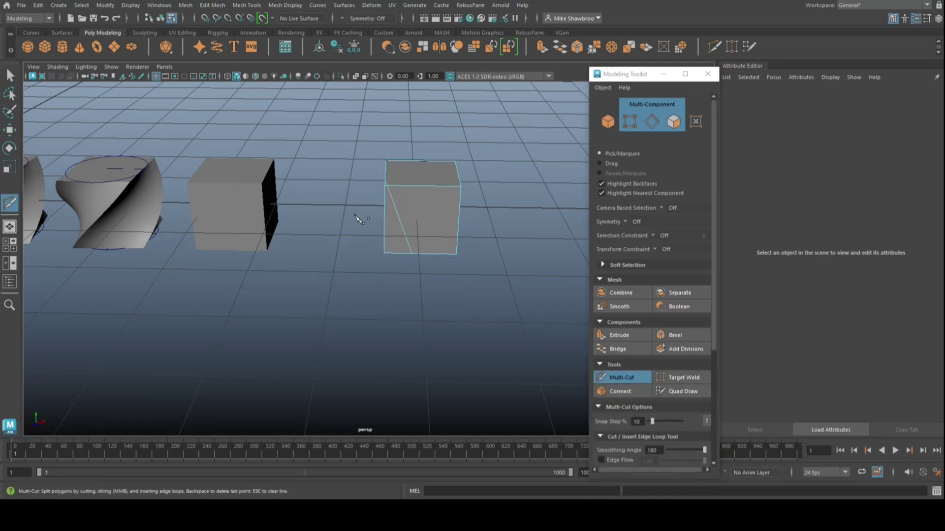
left_click(458, 216, "ctrl")
left_click_drag(394, 129, 407, 289, "shift")
scroll(348, 322, "up", 3)
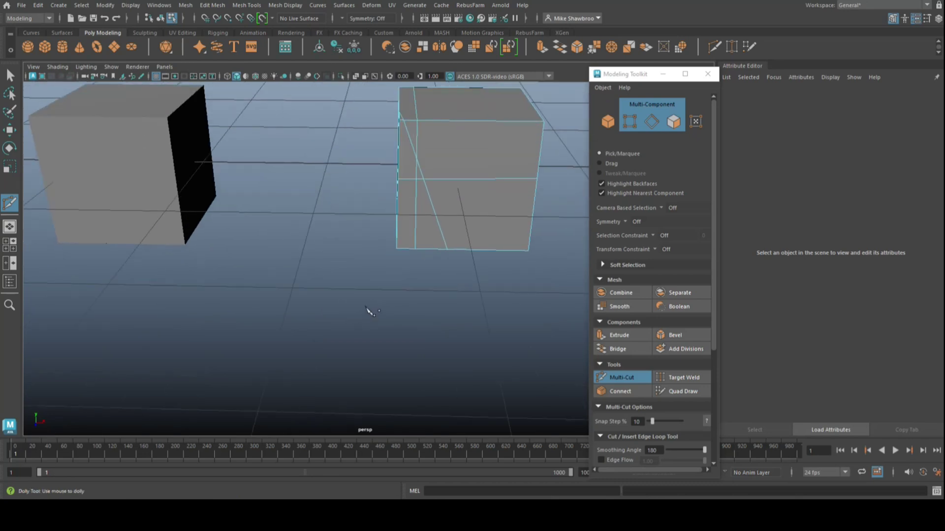
middle_click_drag(370, 311, 244, 363, "alt")
key("q")
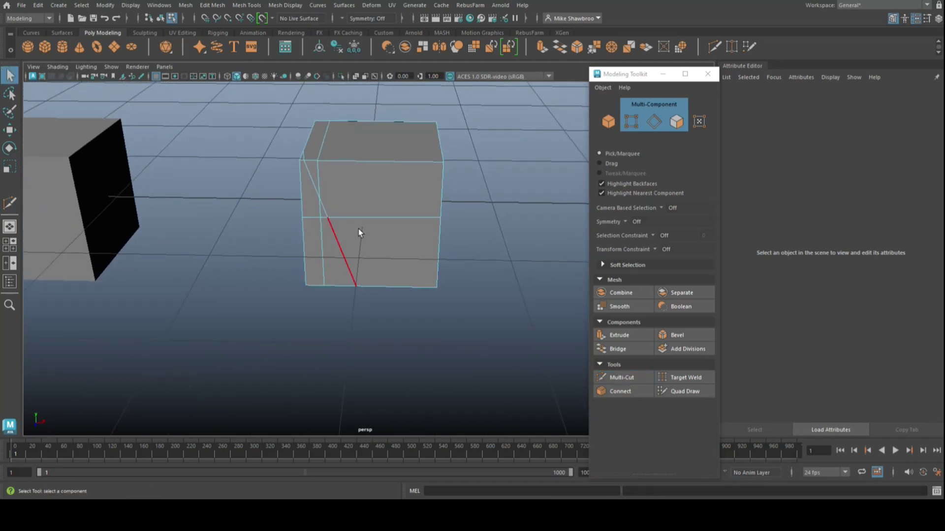
Step: Examine the cut cube's uneven faces and vertices in face and vertex selection, and return it to object selection
left_click(396, 185)
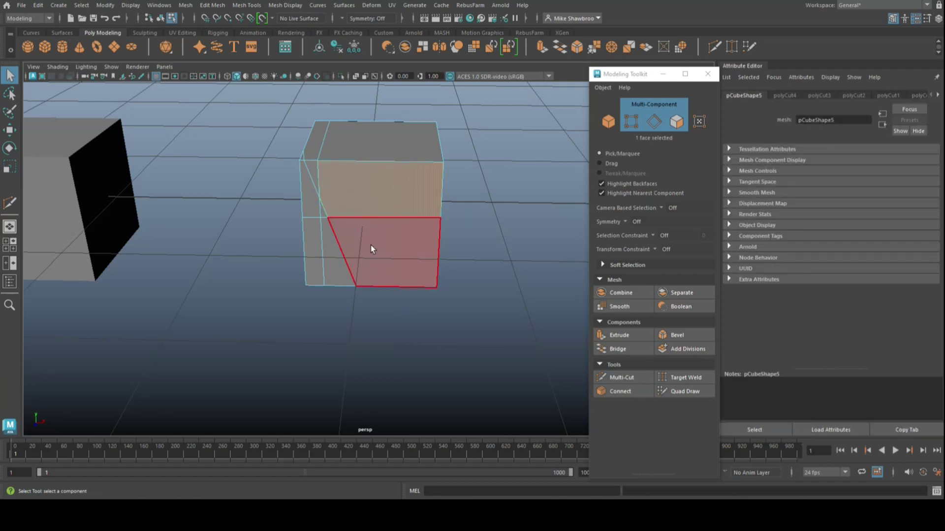
right_click_drag(383, 191, 368, 196)
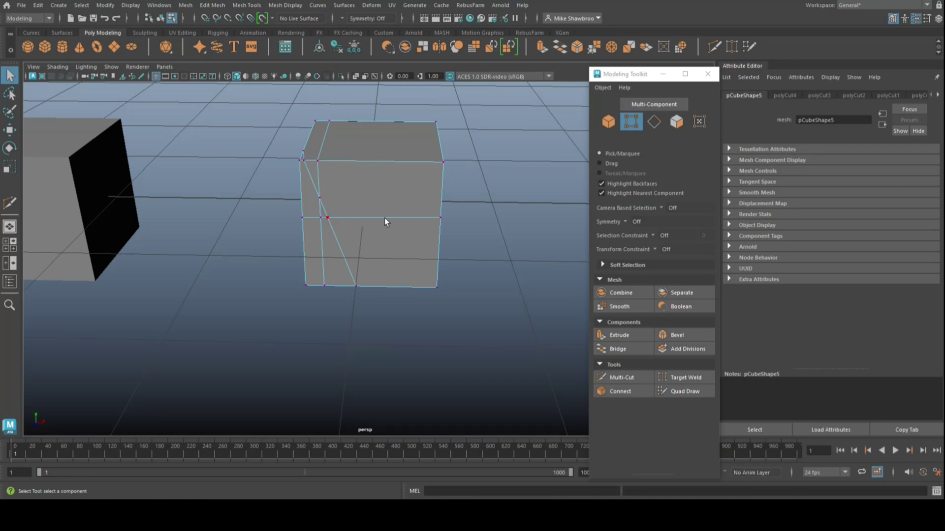
right_click_drag(385, 193, 387, 214)
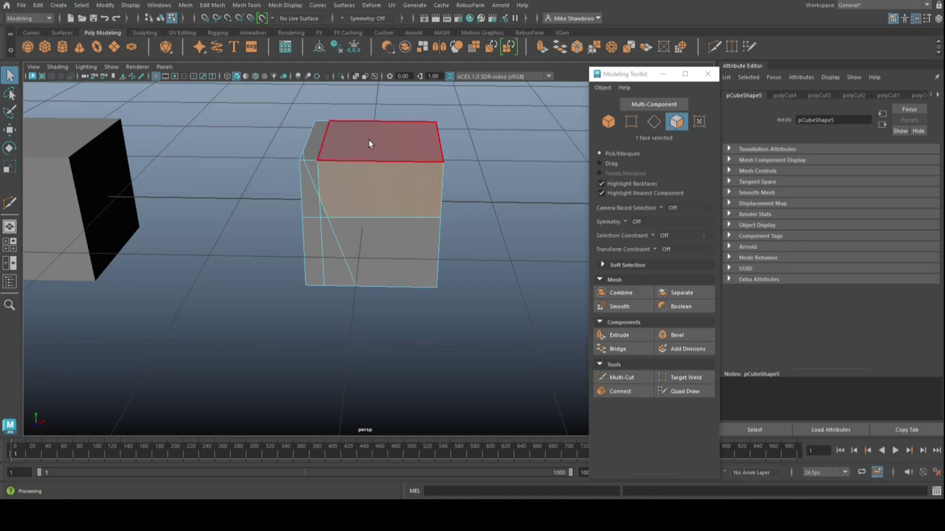
right_click_drag(378, 141, 433, 128)
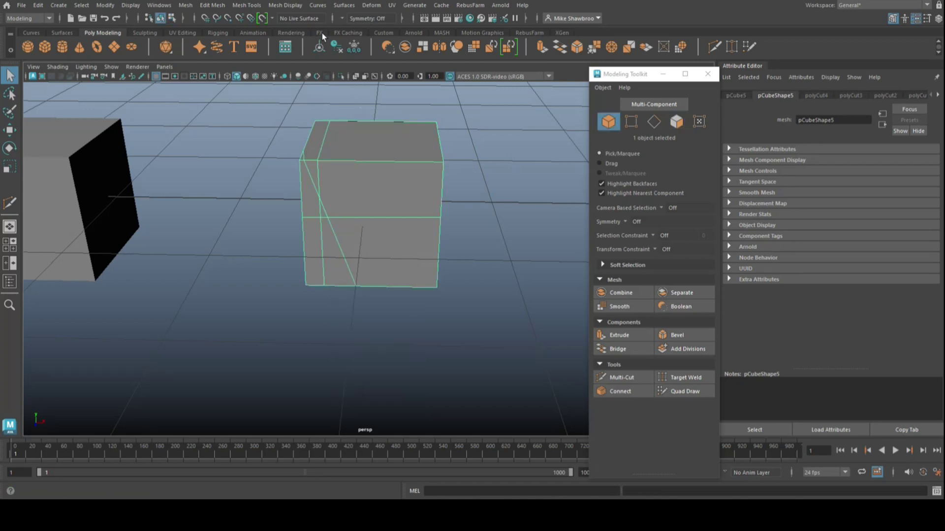
Step: Apply a nonlinear Twist deformer to the fifth cube and set its start angle to about 70.158
left_click(371, 5)
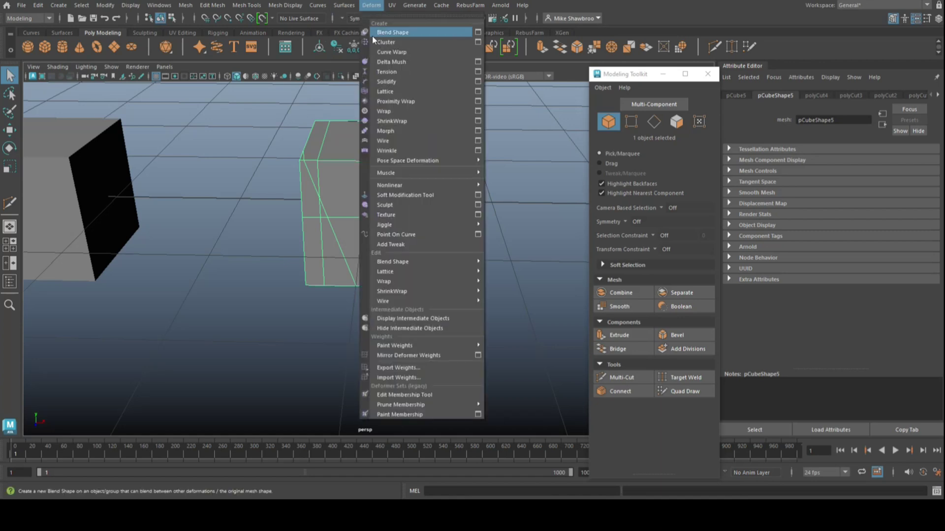
mouse_move(444, 187)
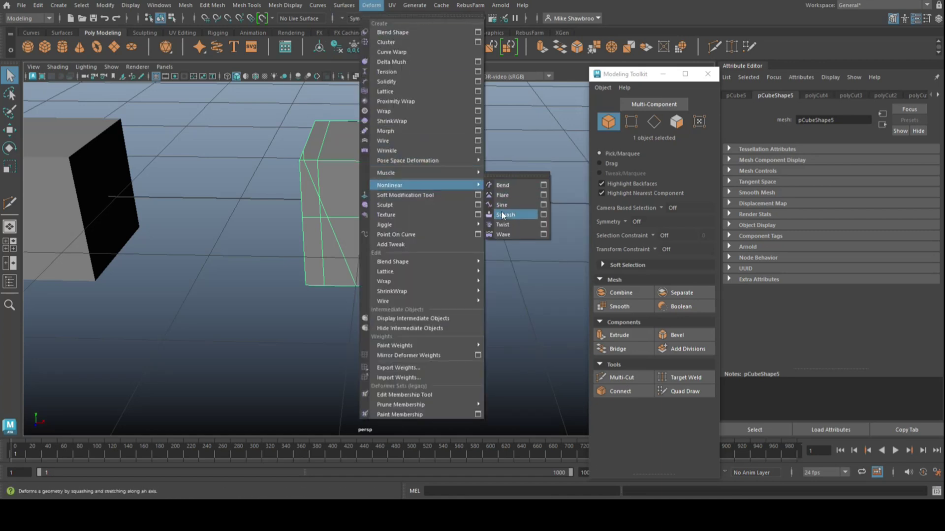
left_click(512, 227)
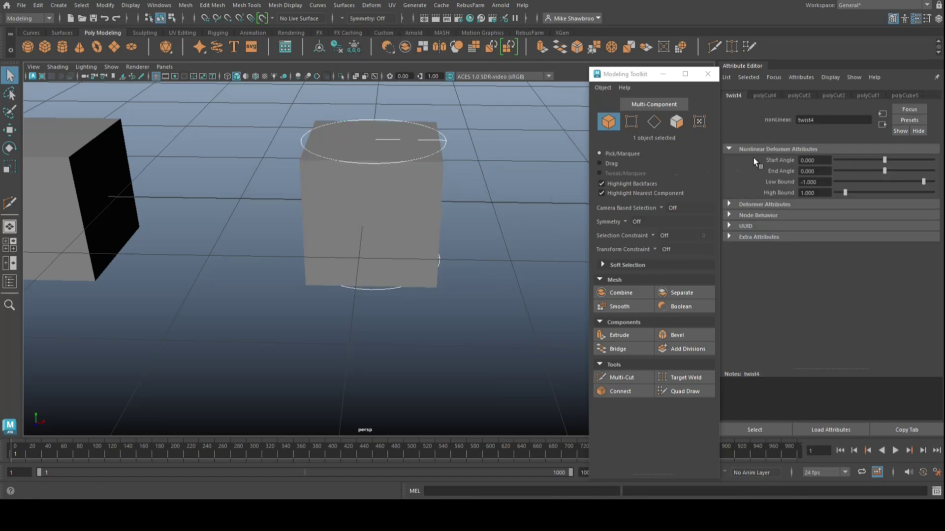
left_click_drag(887, 159, 887, 159)
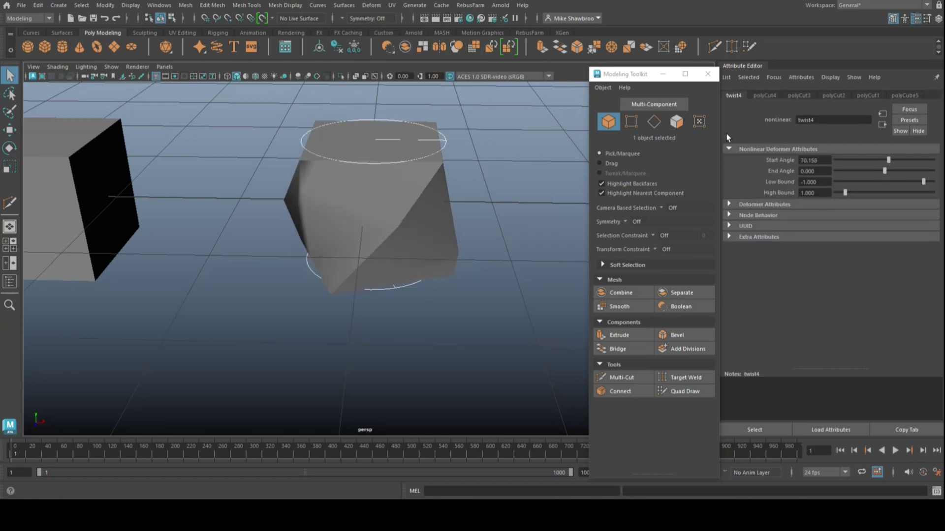
Step: Close the Modeling Toolkit and hide the Attribute Editor to compare the unevenly cut, twisted cube with the rest of the row
left_click(707, 77)
scroll(369, 308, "up", 3)
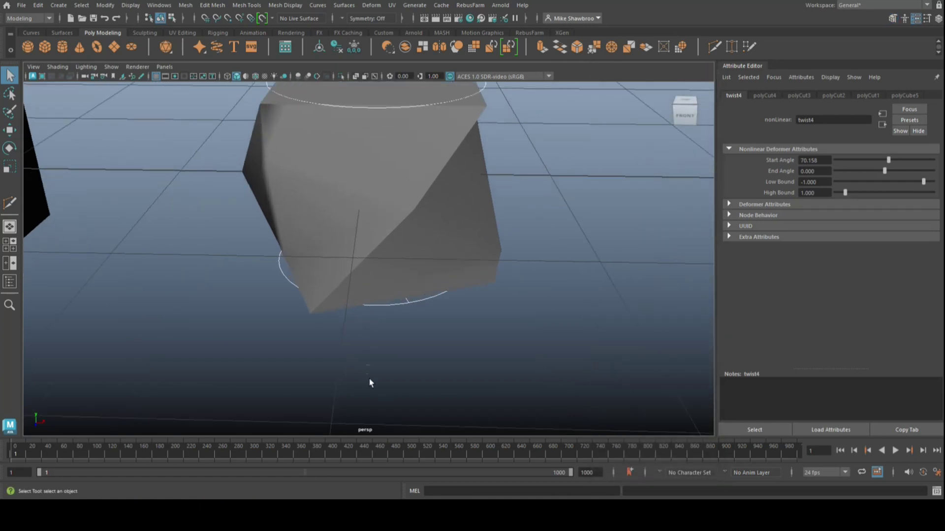
left_click_drag(365, 353, 350, 334, "alt")
scroll(343, 341, "down", 5)
left_click_drag(298, 341, 424, 351, "alt")
scroll(408, 346, "down", 2)
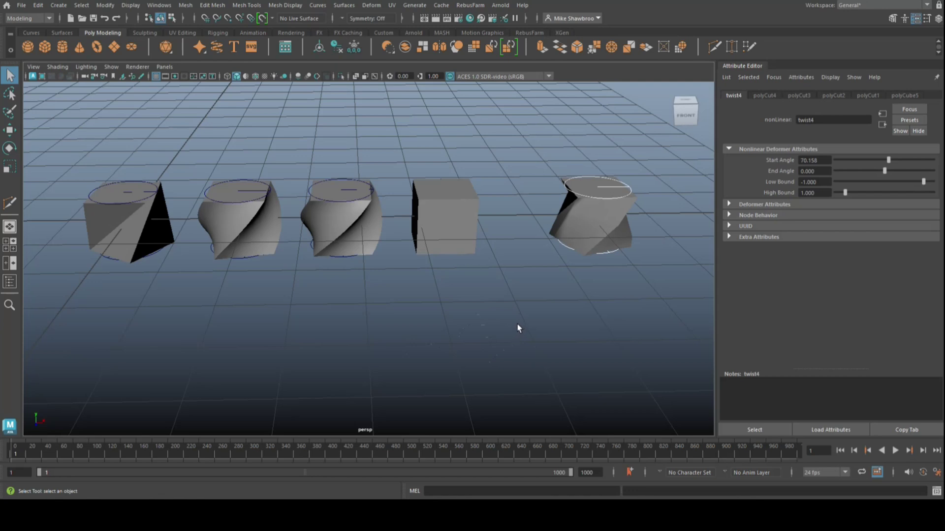
left_click(916, 19)
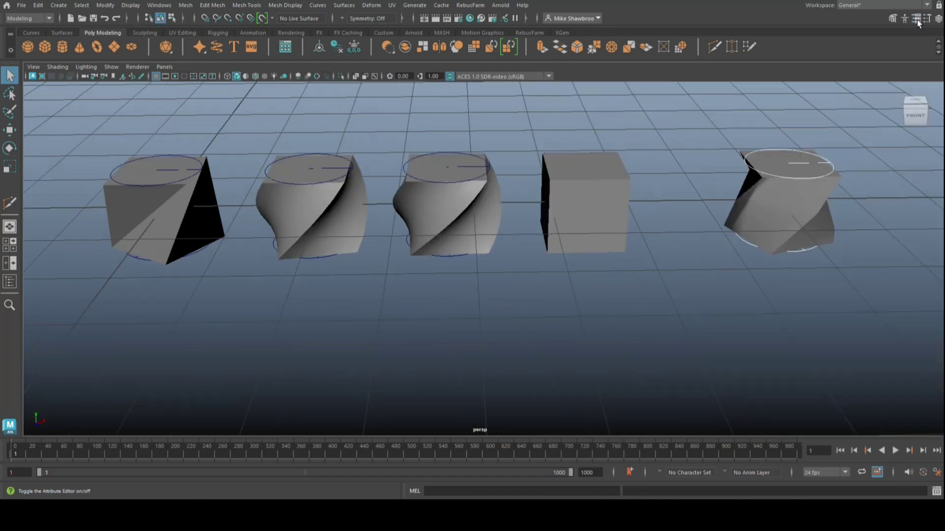